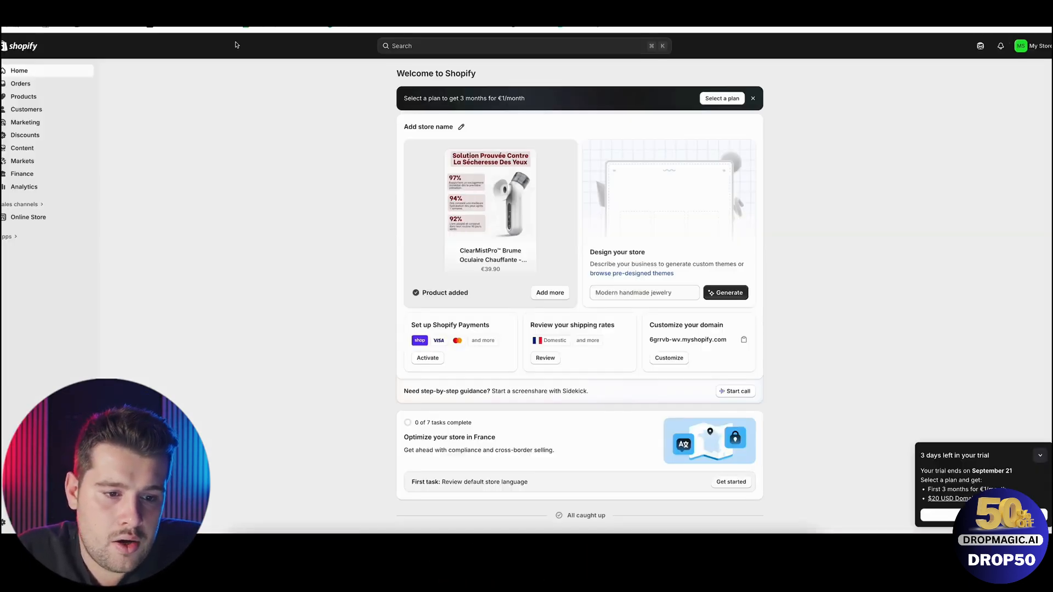
Search the Shopify App Store for Kaching Bundles Quantity Break and install the app on the store.
click(10, 237)
text(kaching byn)
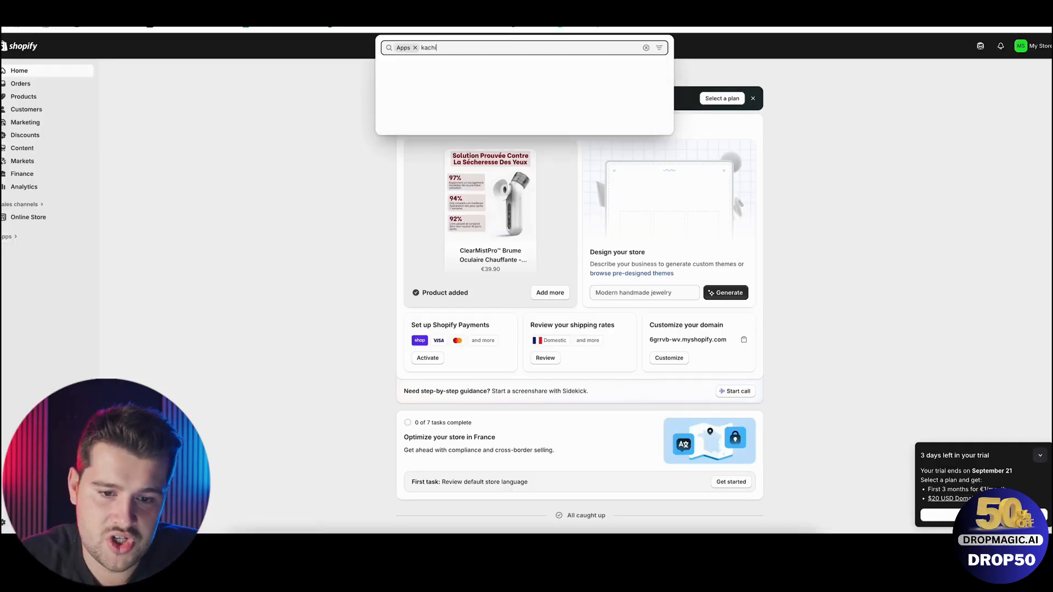
key(BackSpace)
key(BackSpace)
text(undle)
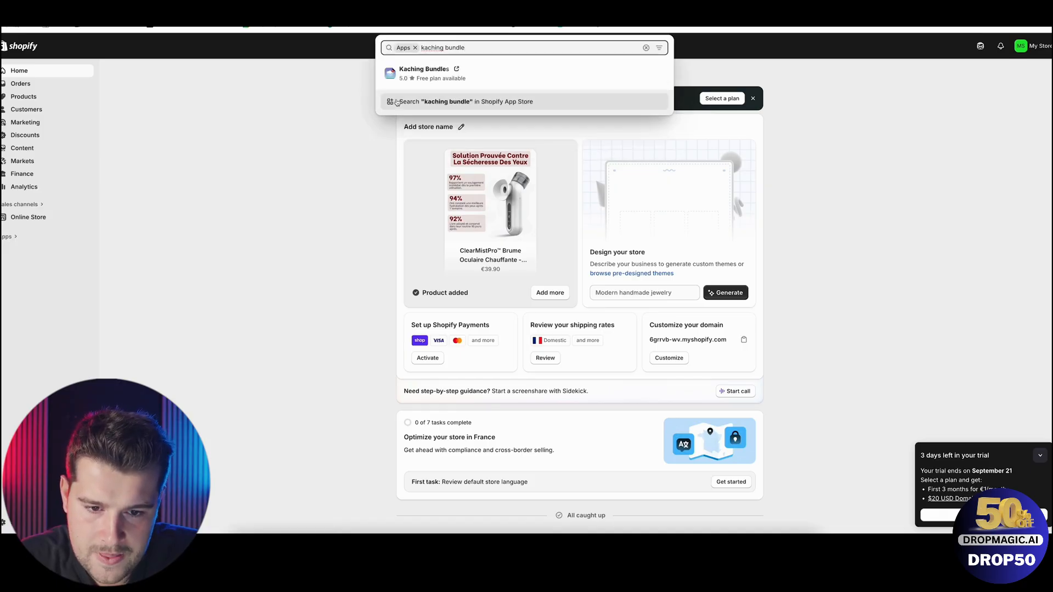
click(413, 69)
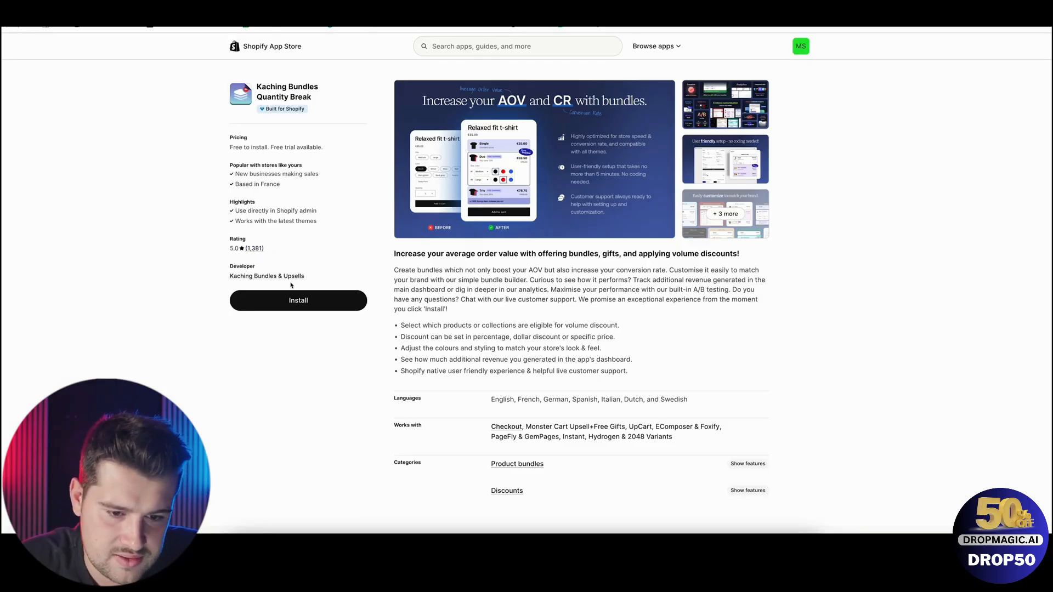
click(313, 300)
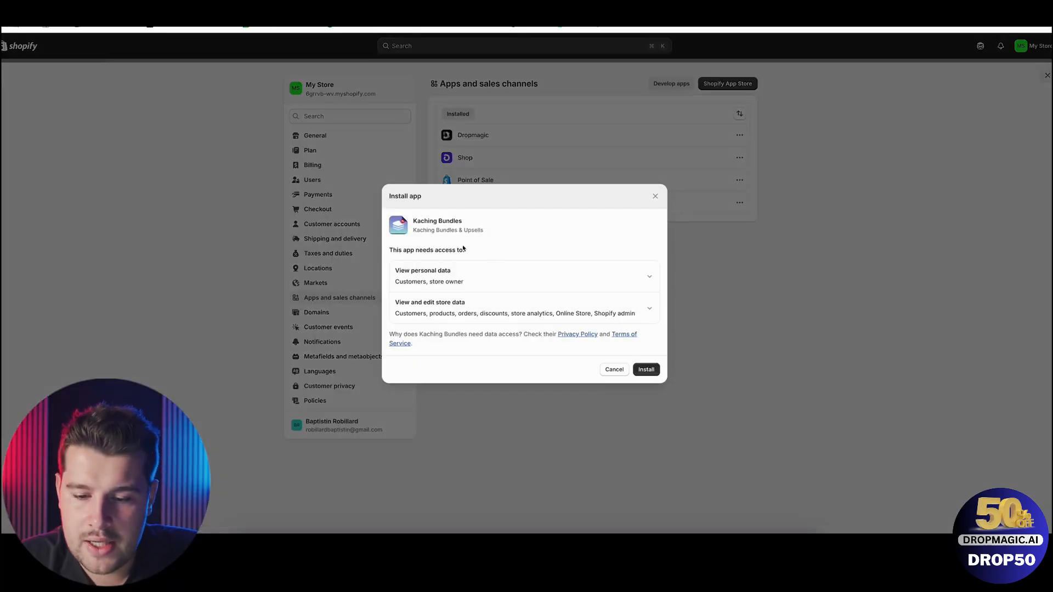
click(647, 371)
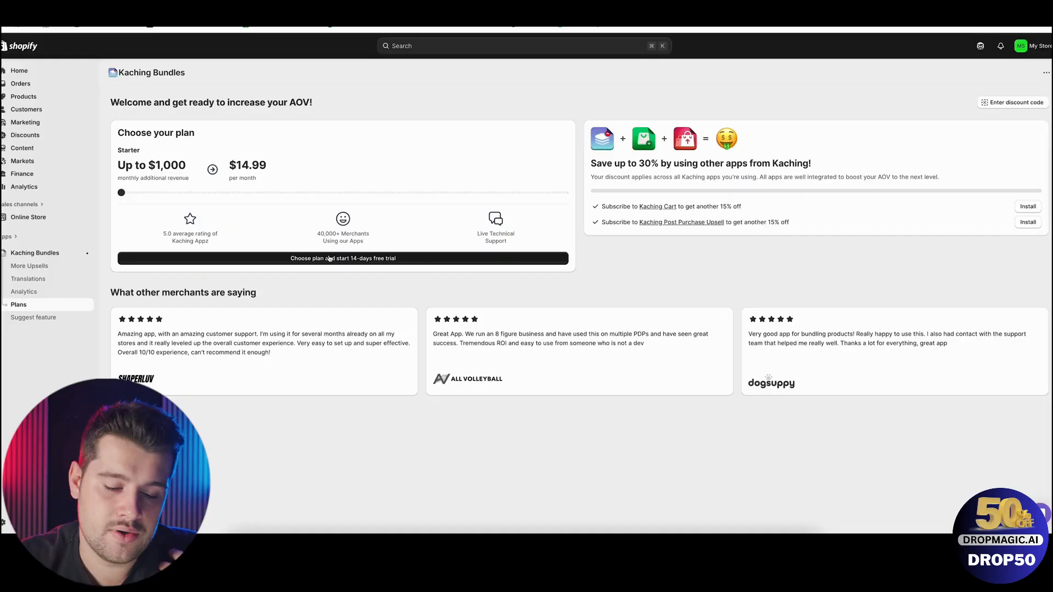
Choose the Starter plan with the 14-day free trial and approve the subscription using a credit or debit card.
click(329, 258)
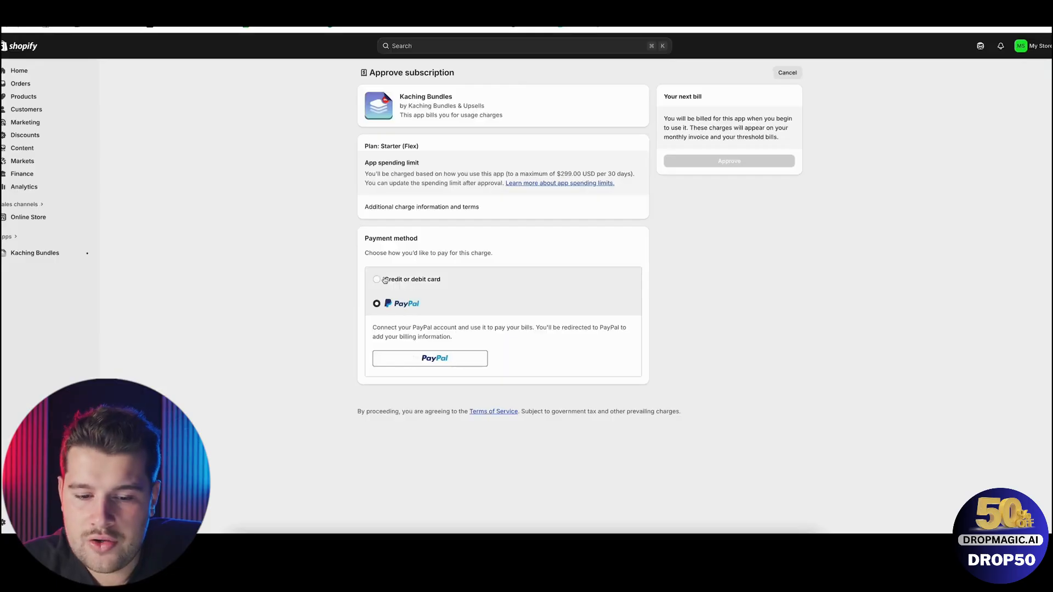
click(384, 280)
click(397, 304)
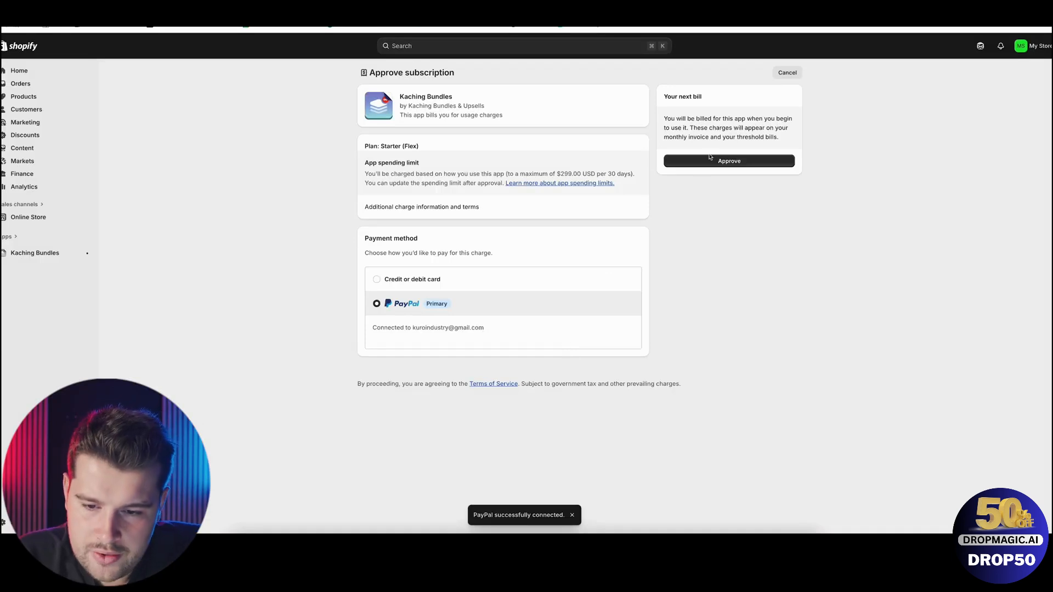
click(711, 160)
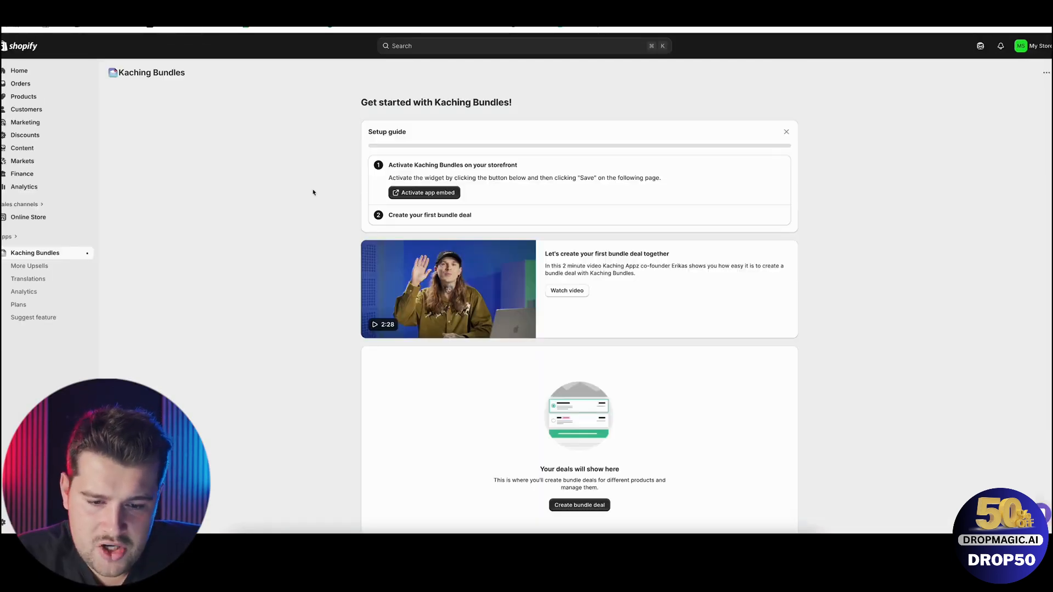
Activate the Kaching Bundles app embed in the Horizon theme, save the theme and exit the editor.
click(411, 193)
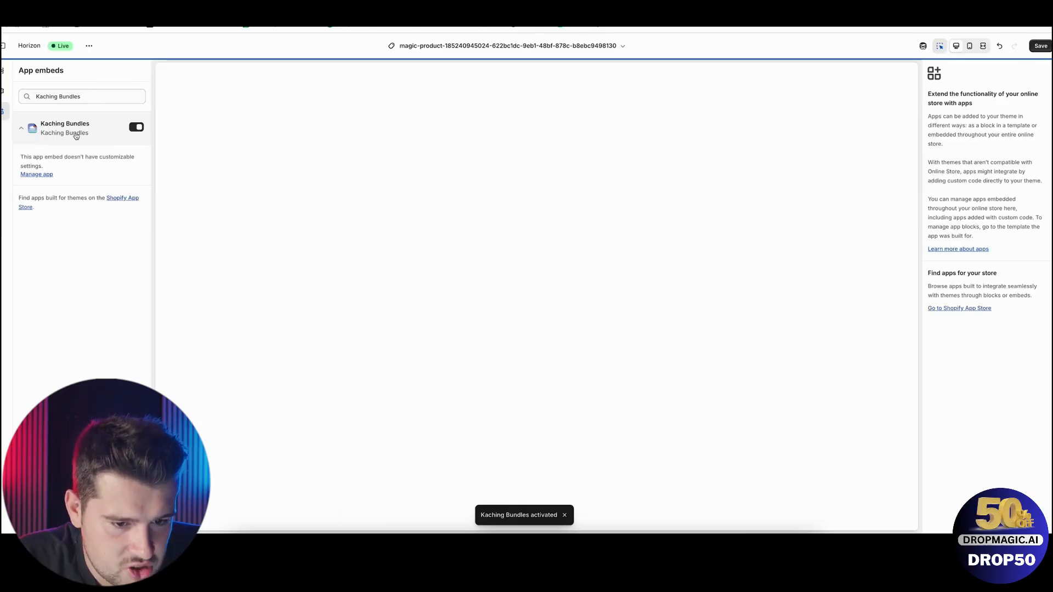
click(1037, 48)
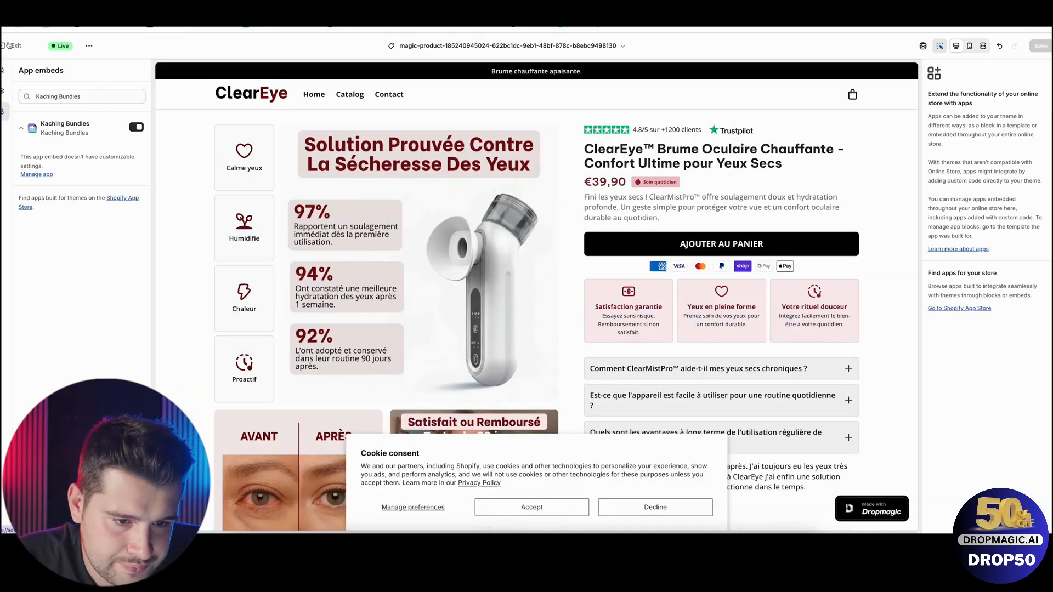
click(9, 45)
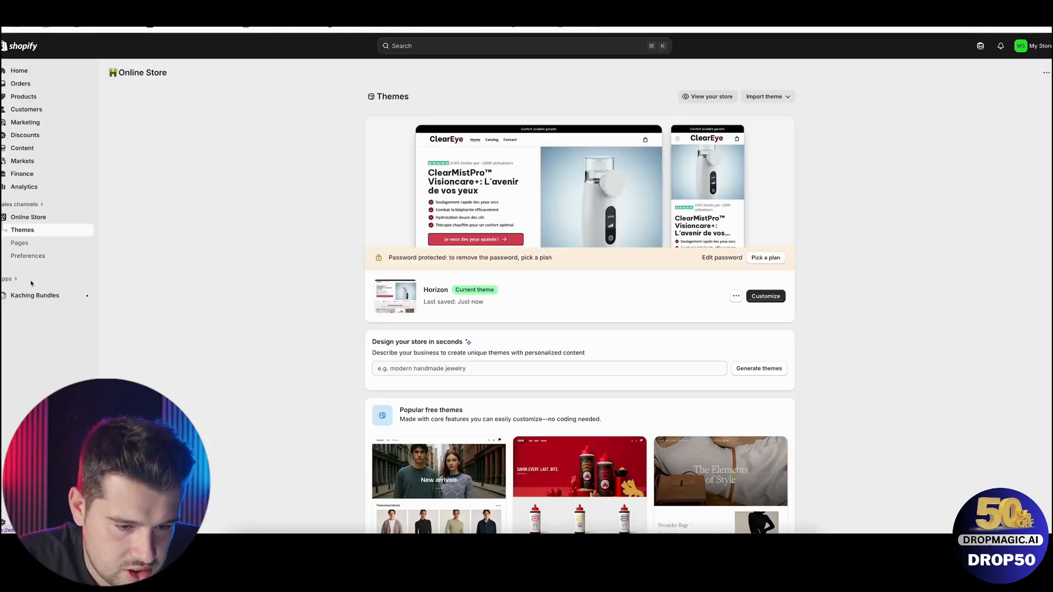
Create a bundle deal in Kaching Bundles using the "Quantity breaks for the same product" discount type.
click(39, 295)
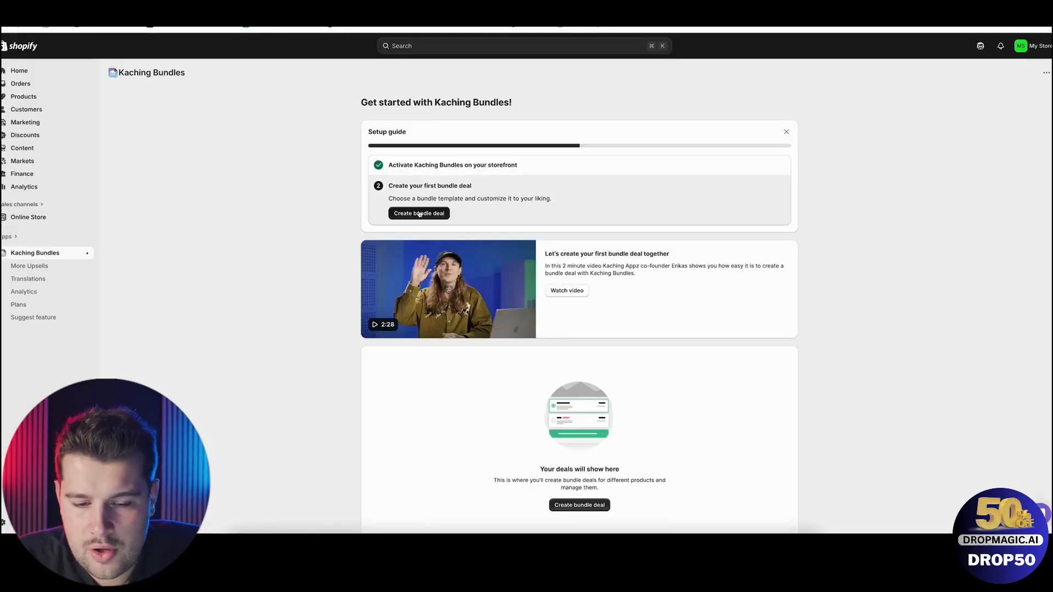
click(420, 214)
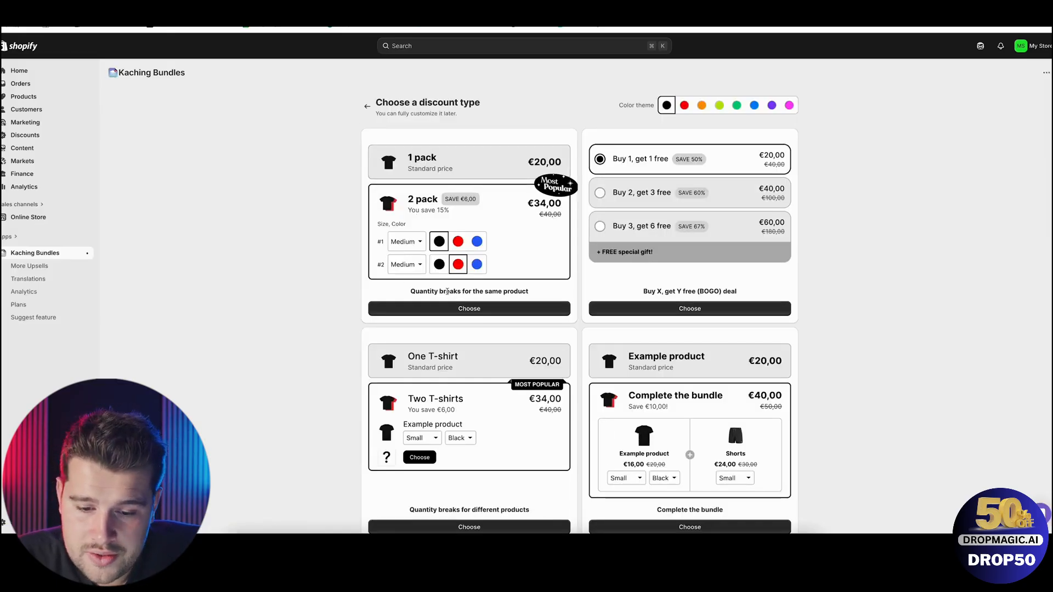
scroll(497, 311, down, 1)
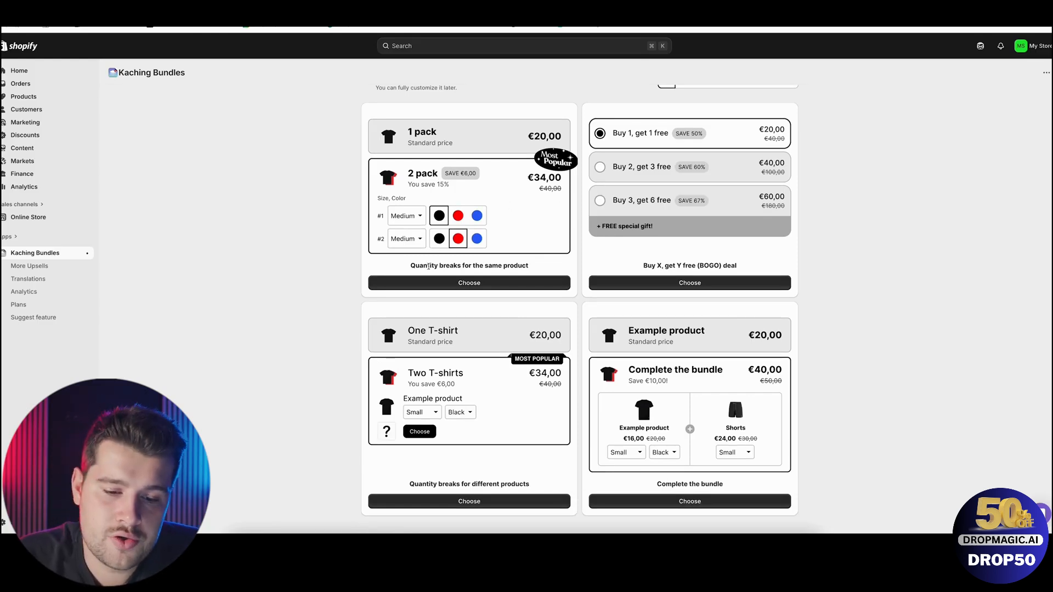
click(433, 283)
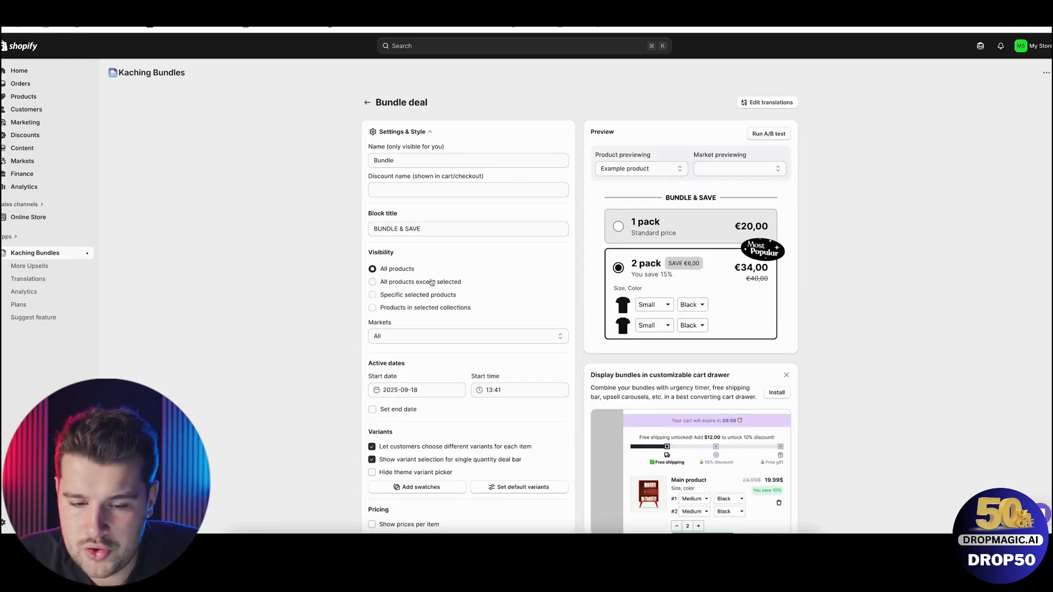
Set the bundle deal's block title to "Offre du moment".
double_click(413, 160)
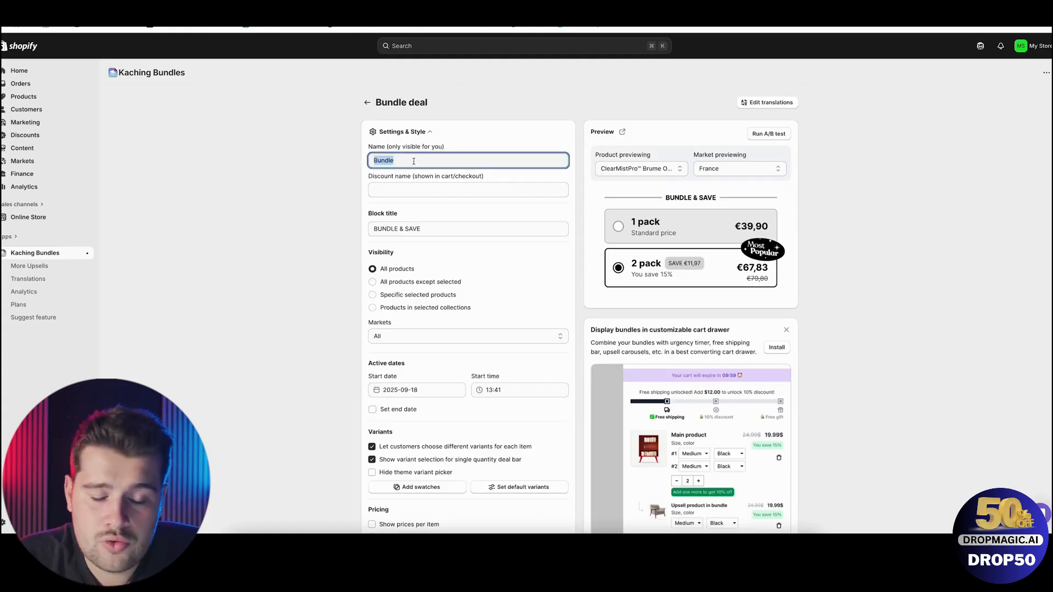
double_click(412, 228)
triple_click(412, 228)
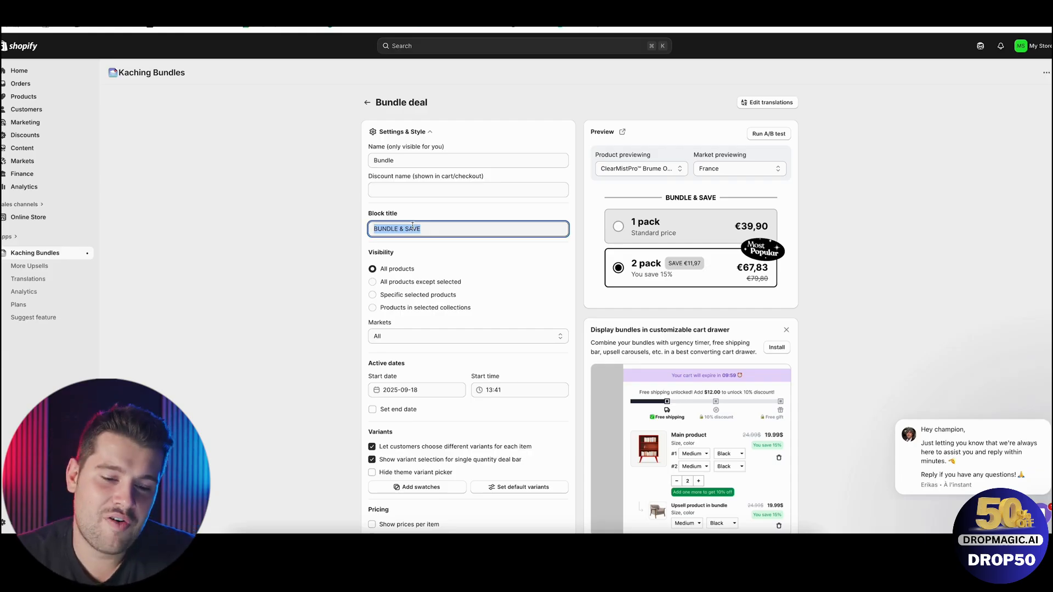
text(O)
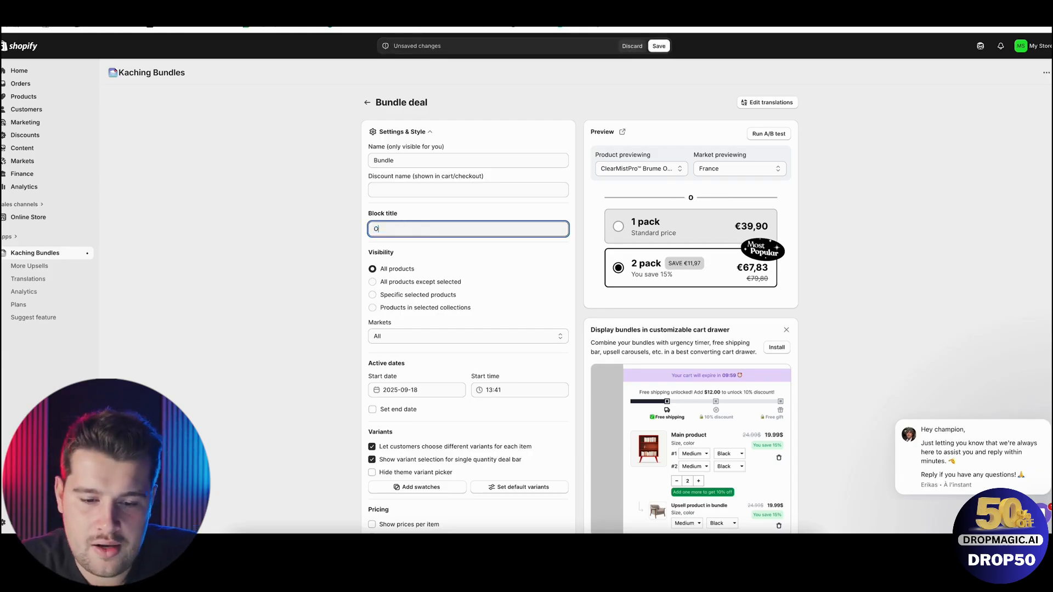
text(ffre d)
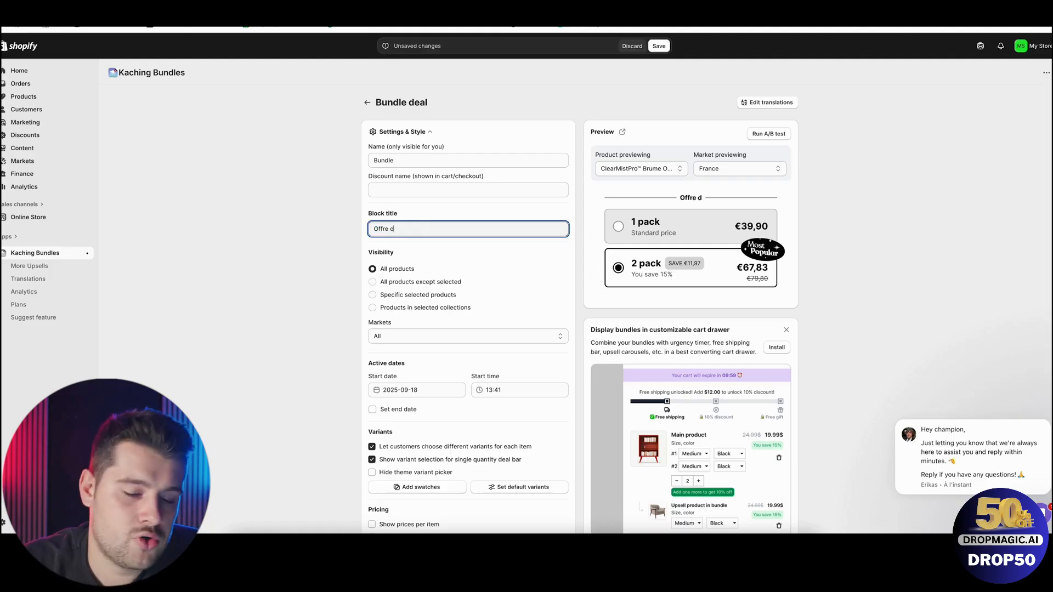
text(u moment)
key(Tab)
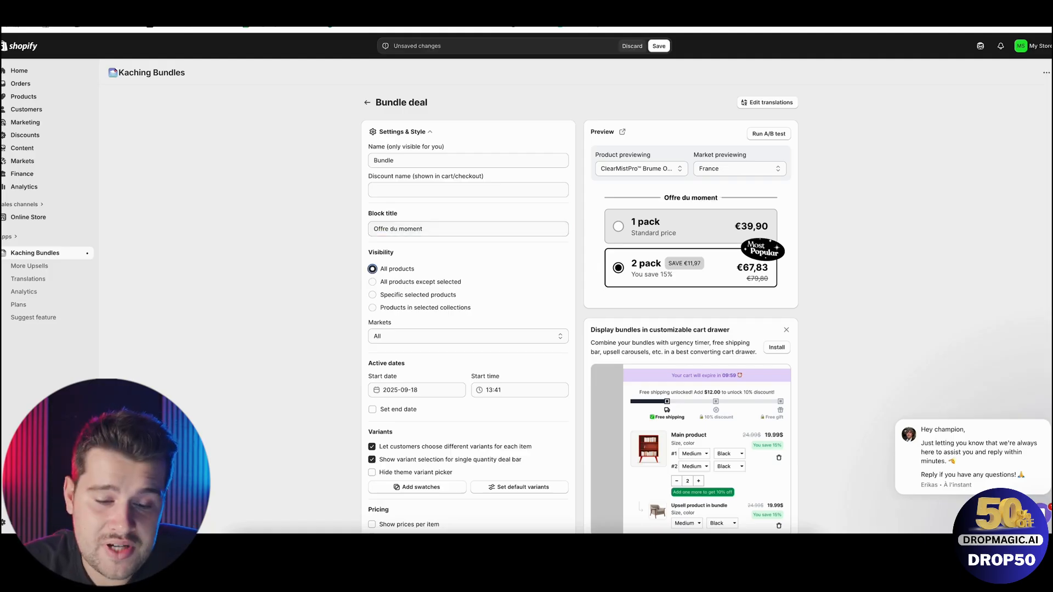
Limit the deal's visibility to specific selected products and select the ClearMistPro™ Brume Oculaire Chauffante product.
click(394, 337)
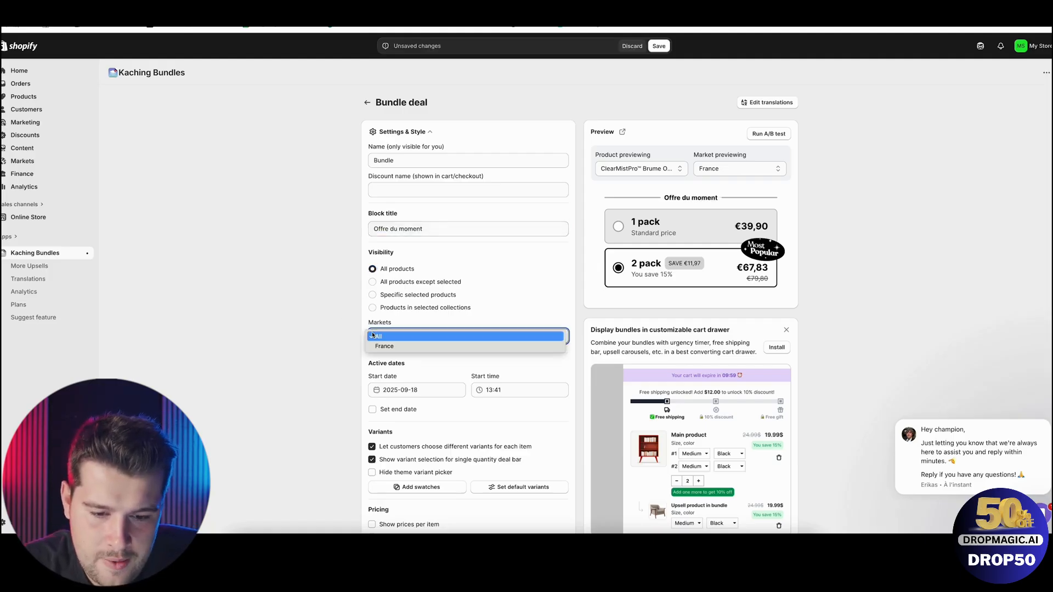
click(384, 306)
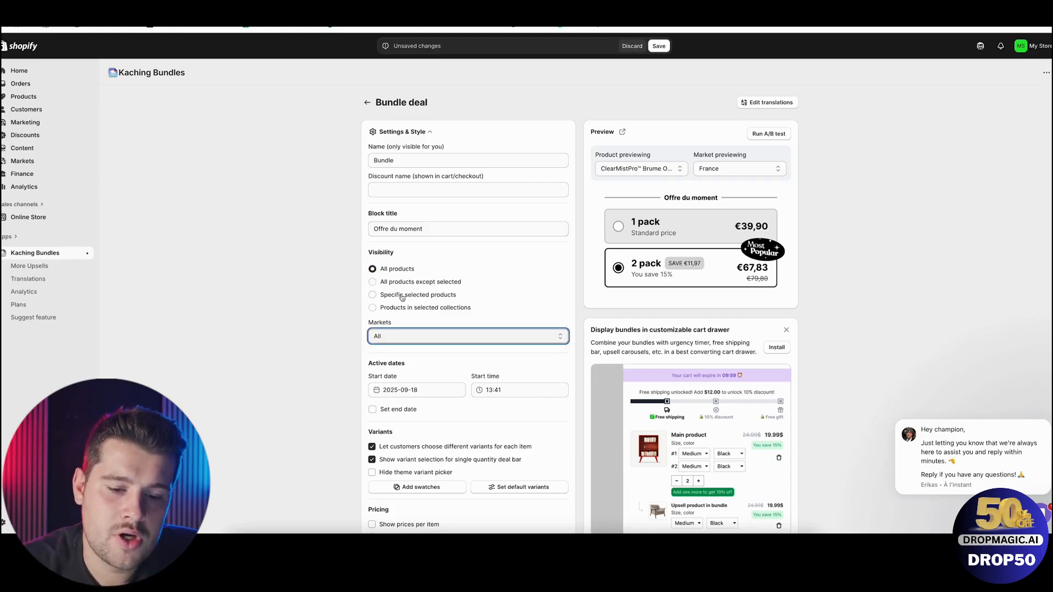
click(402, 297)
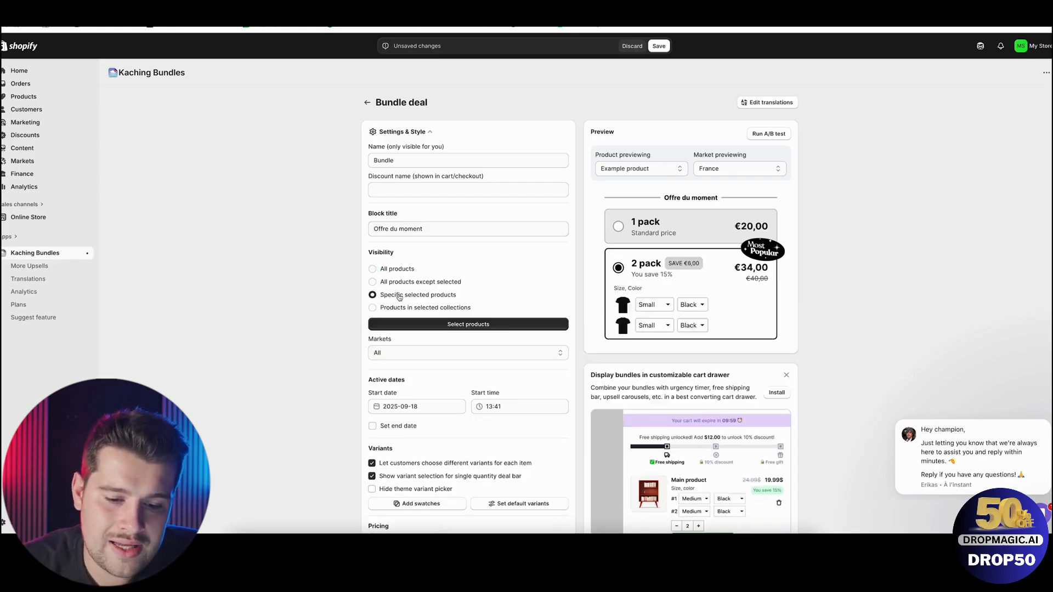
click(462, 324)
click(433, 177)
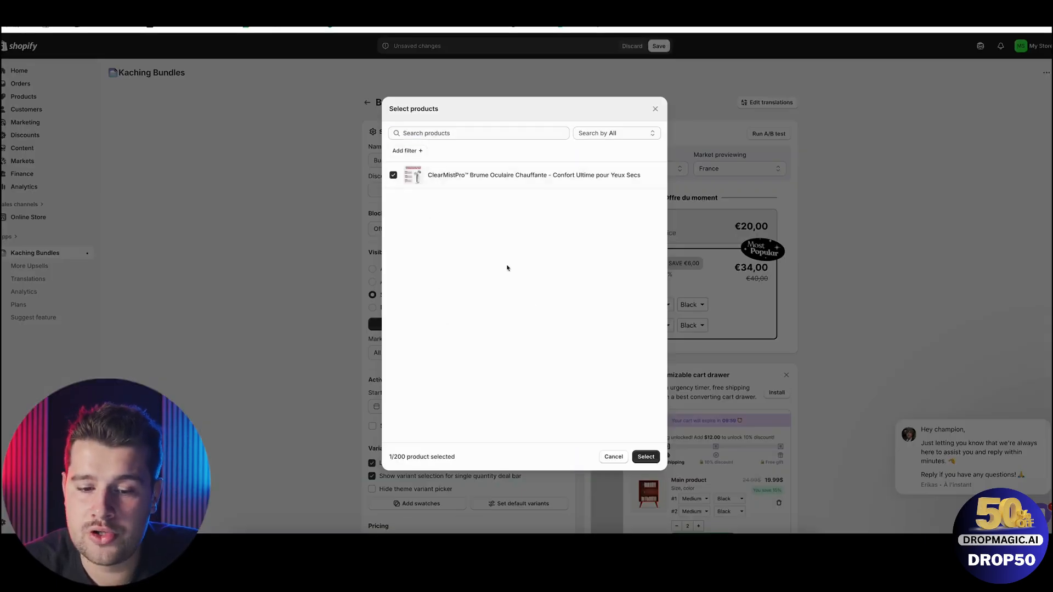
click(645, 457)
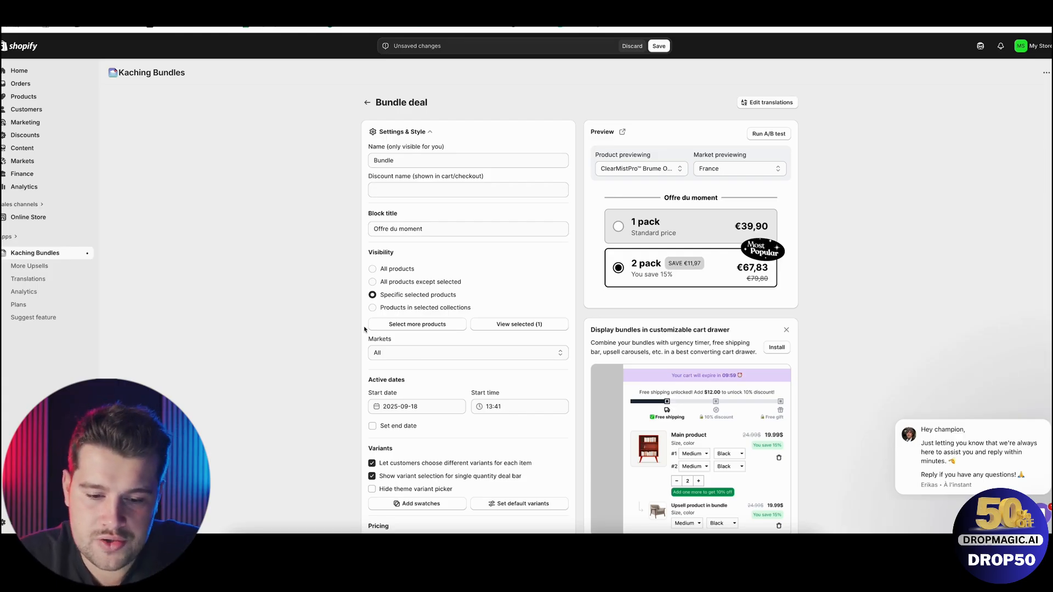
Try a specific price for the 1 pack bar, and set its price option back to Default.
scroll(366, 329, down, 7)
scroll(366, 329, down, 5)
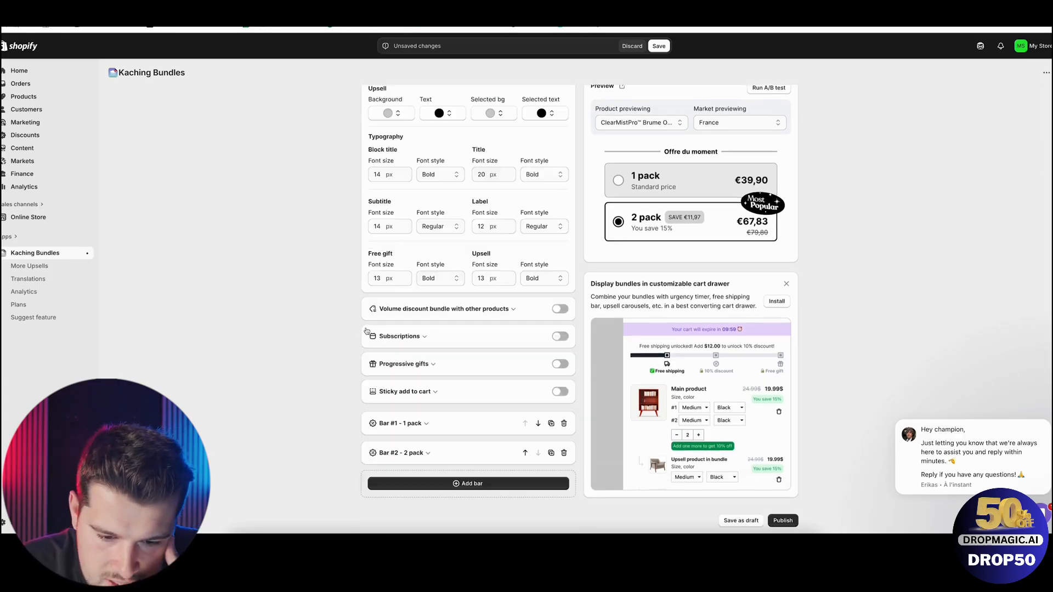
click(419, 424)
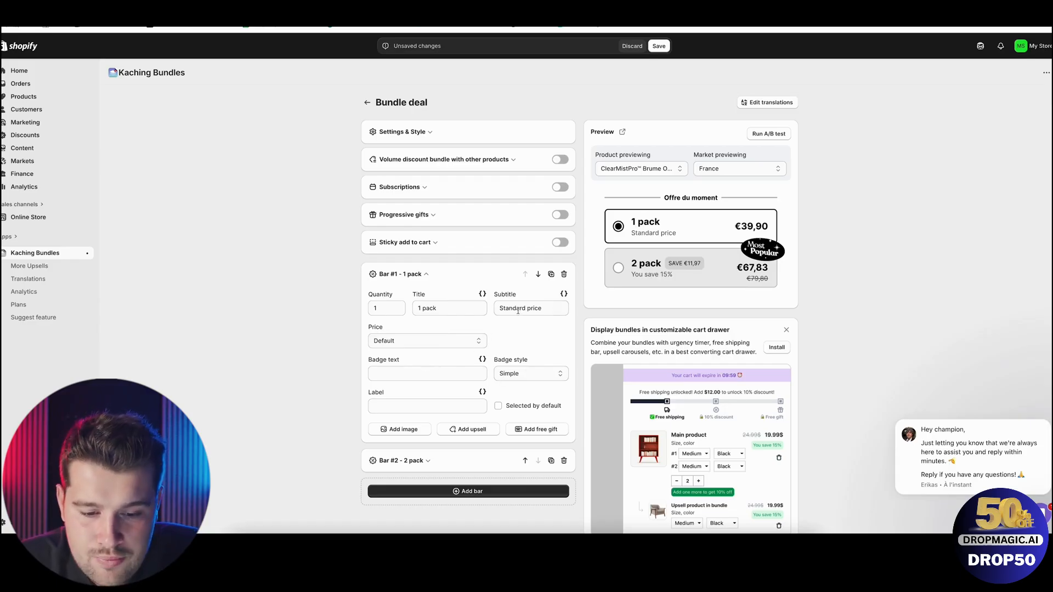
click(417, 341)
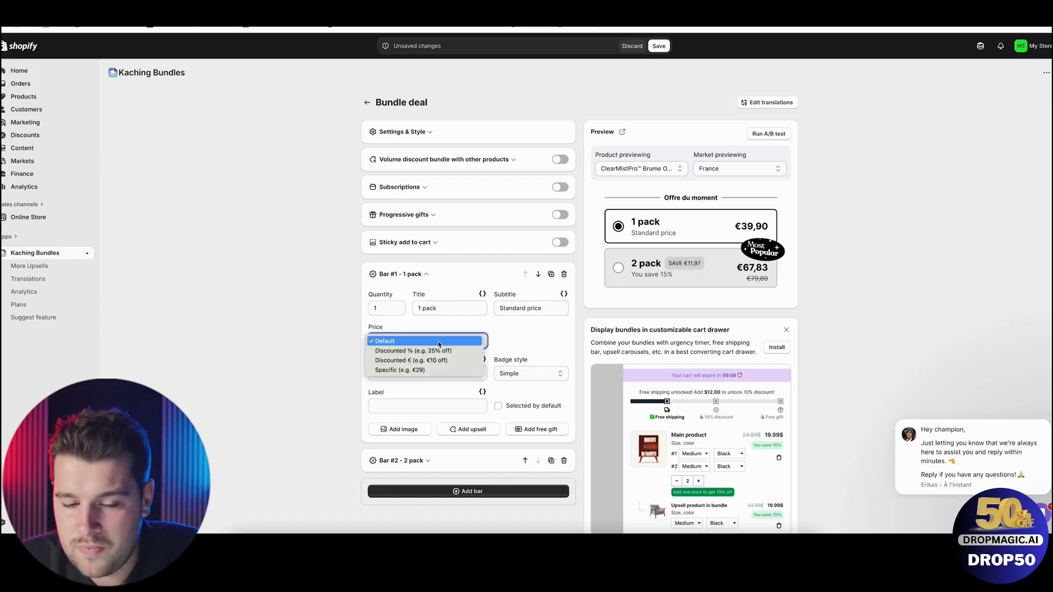
click(415, 371)
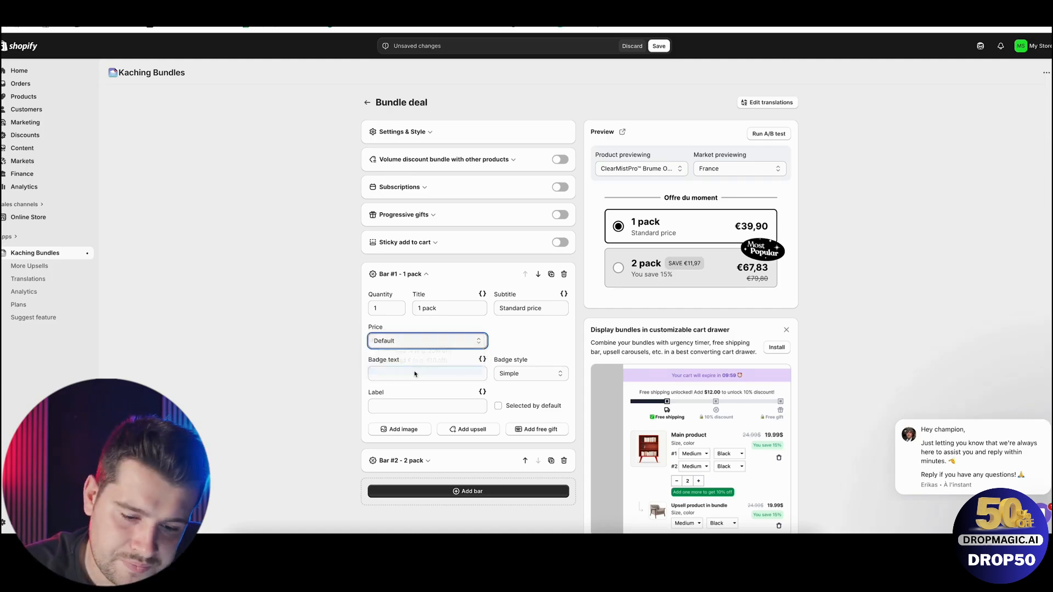
click(470, 340)
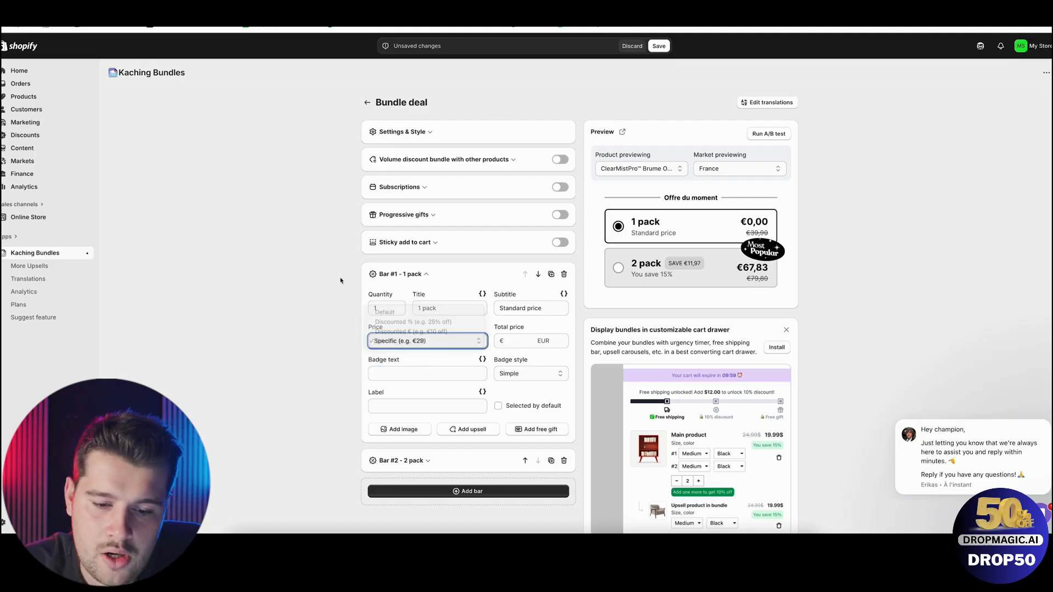
click(414, 313)
Review the bundle deal's visibility, active dates, variants, pricing and cart options in Settings & Style.
click(425, 131)
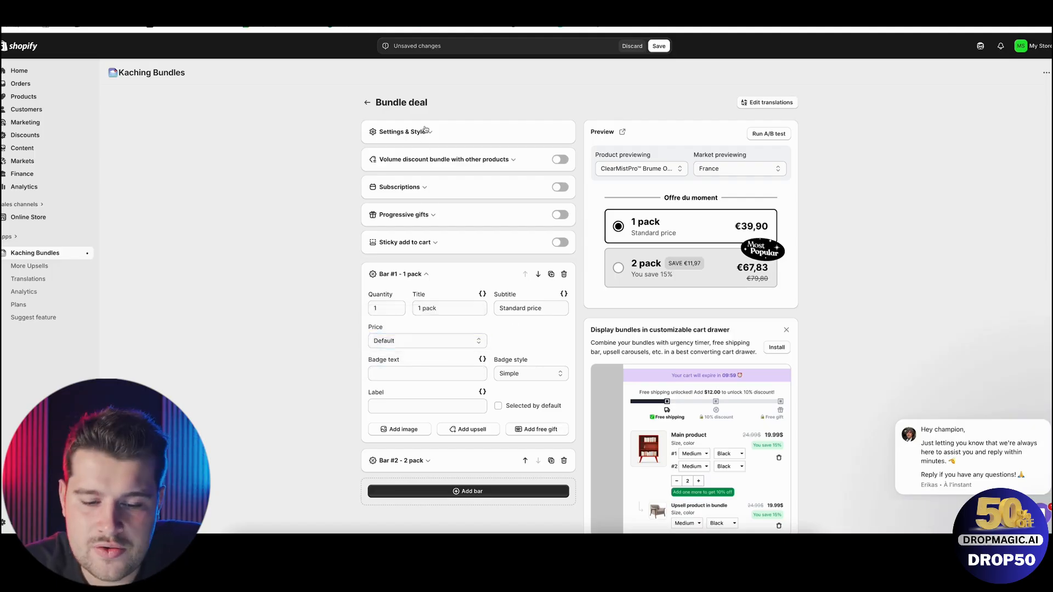
scroll(414, 268, down, 1)
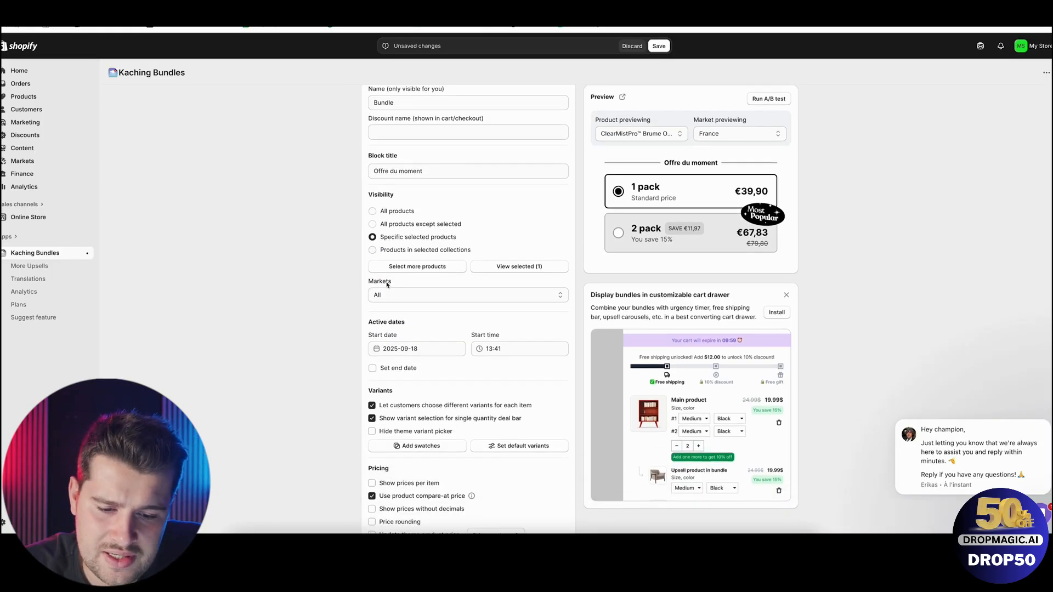
scroll(395, 279, down, 2)
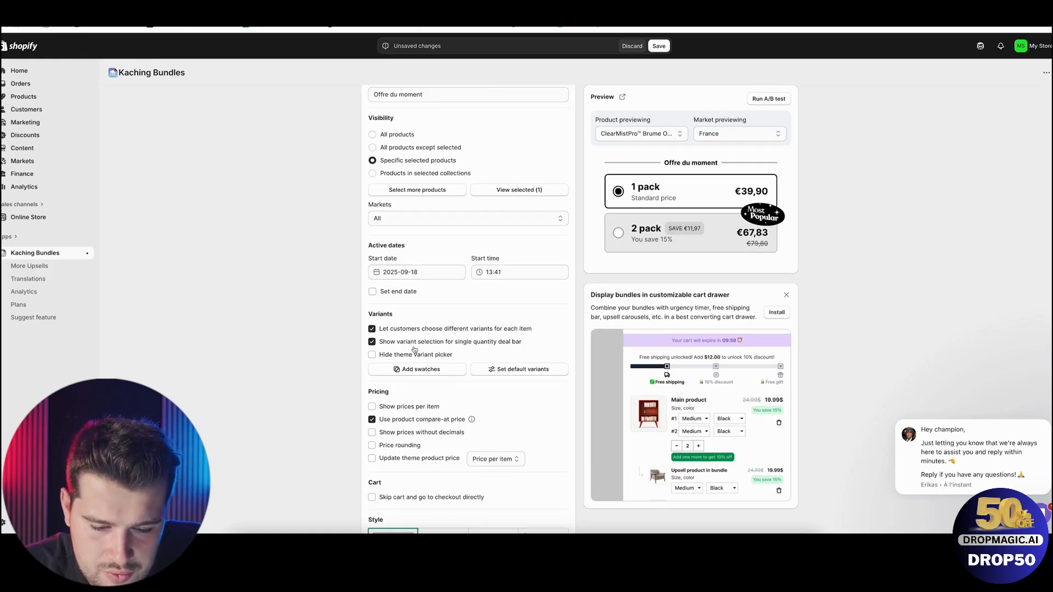
scroll(406, 396, down, 1)
scroll(407, 397, down, 1)
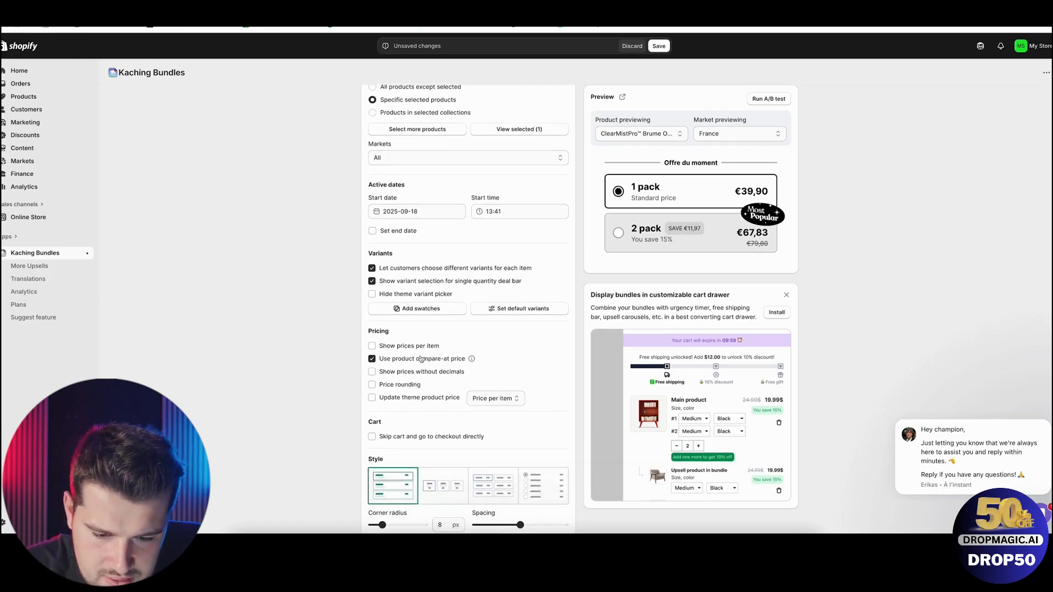
scroll(388, 352, down, 2)
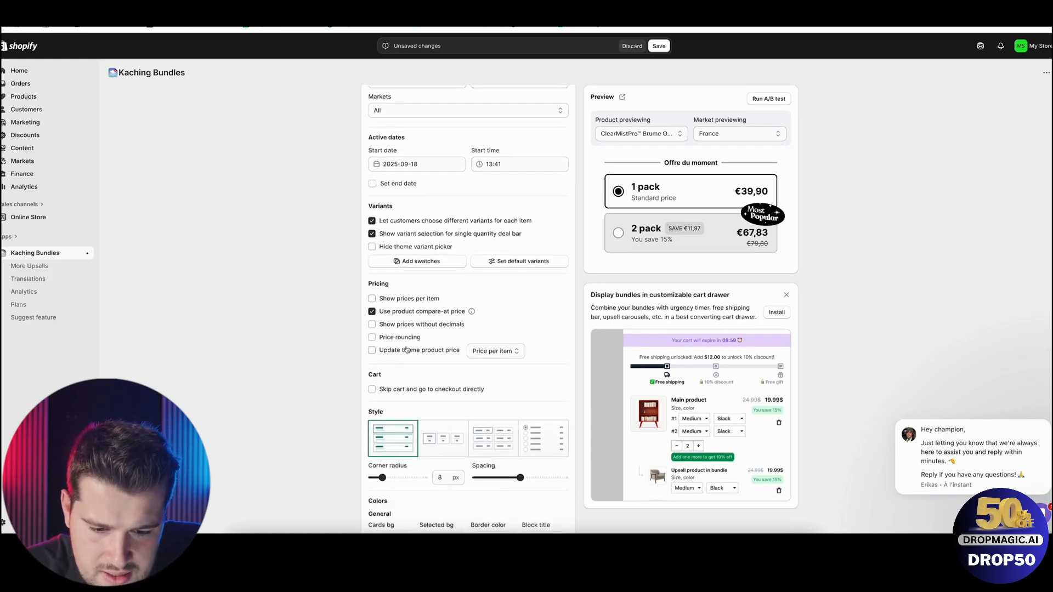
scroll(422, 347, down, 1)
scroll(422, 347, down, 2)
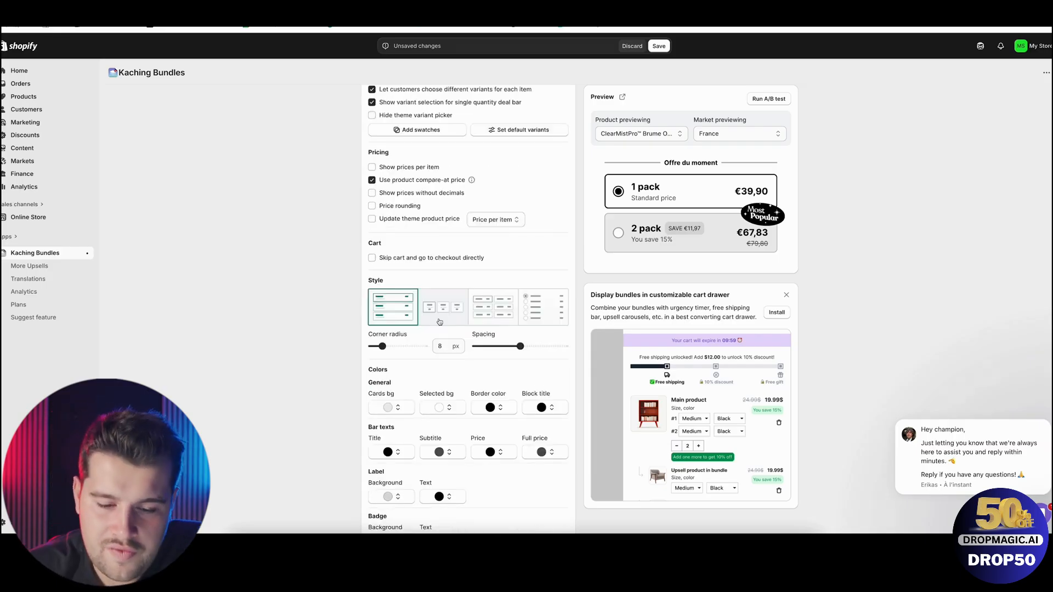
Try the side-by-side layout style for the bundle bars, and switch back to the stacked layout.
click(439, 322)
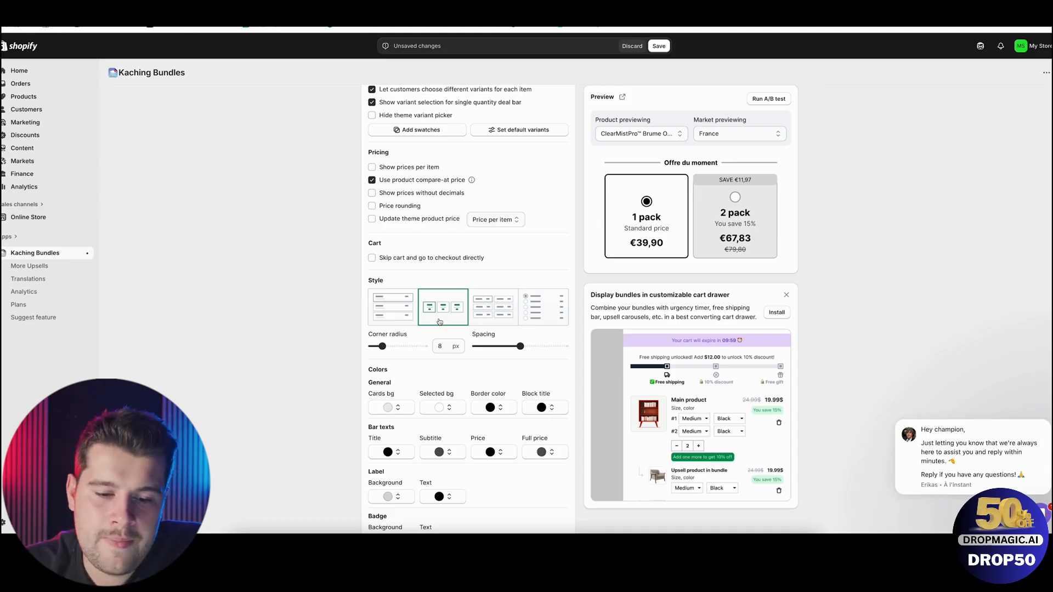
click(400, 321)
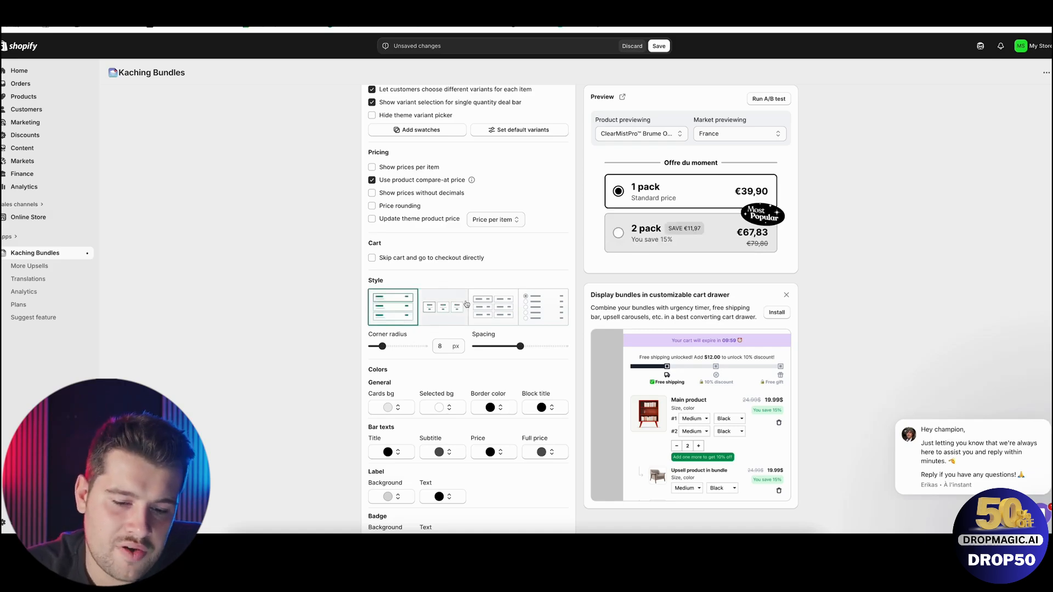
Try a 14 px corner radius on the bundle bars, and check the theme's corner rounding in the product page editor.
drag(382, 346, 390, 346)
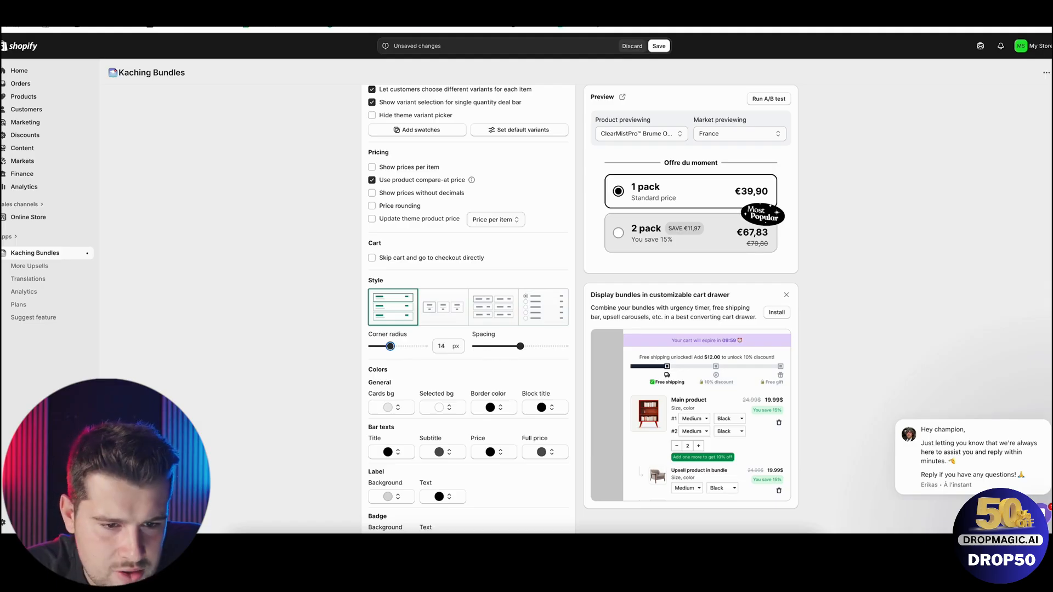
click(192, 26)
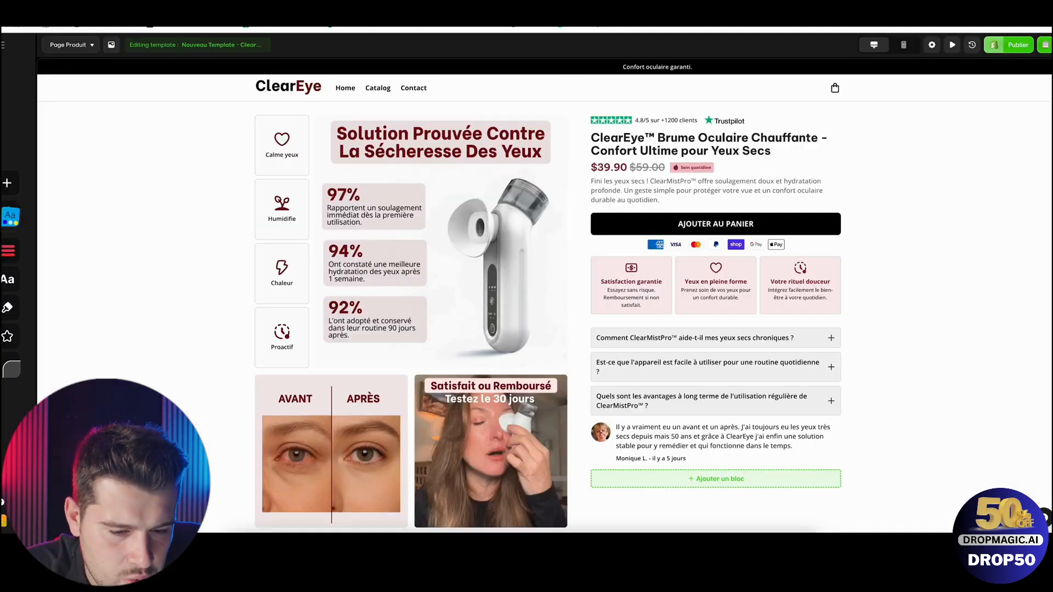
click(8, 309)
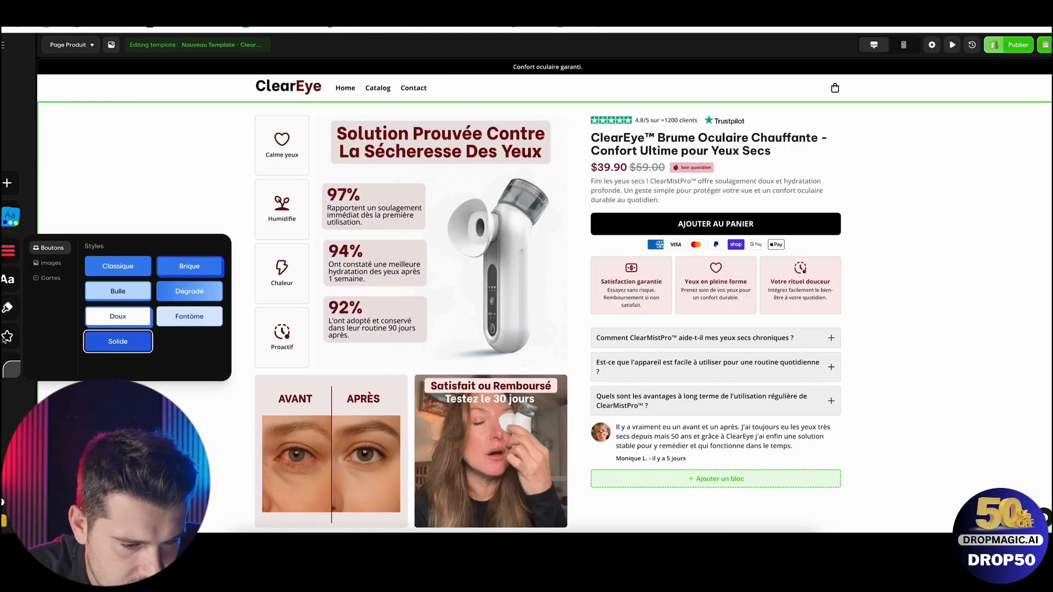
click(11, 369)
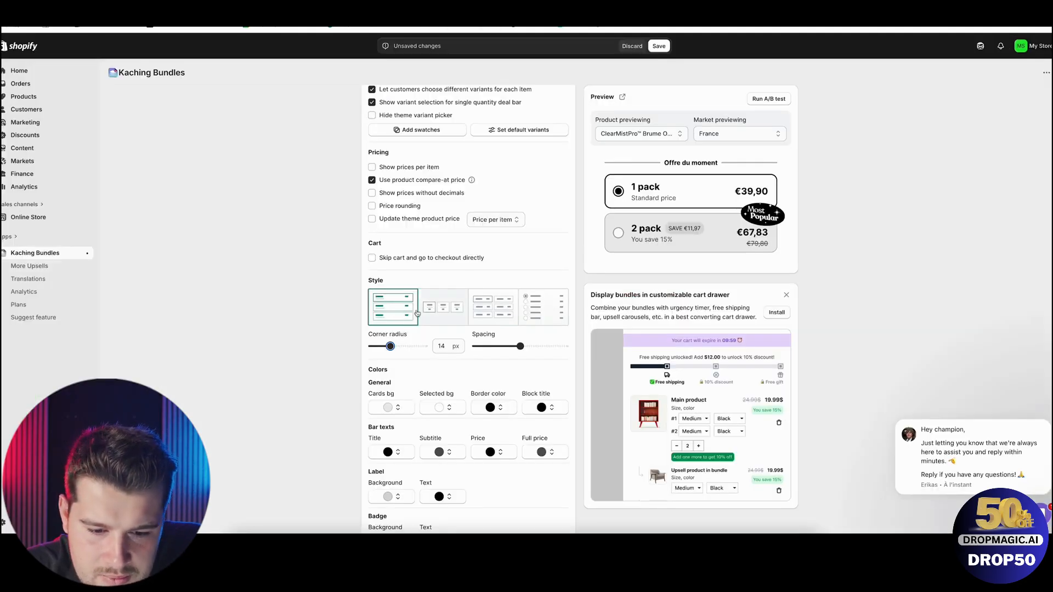
Back in Kaching Bundles, set the bundle's corner radius to 5 px and slightly reduce the spacing.
drag(386, 346, 379, 347)
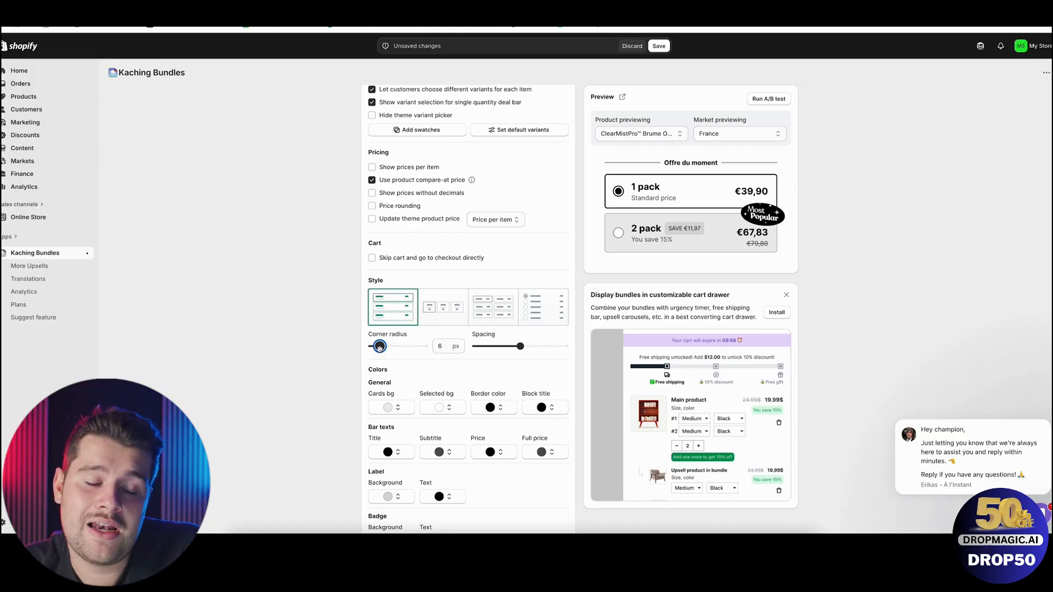
drag(379, 348, 378, 348)
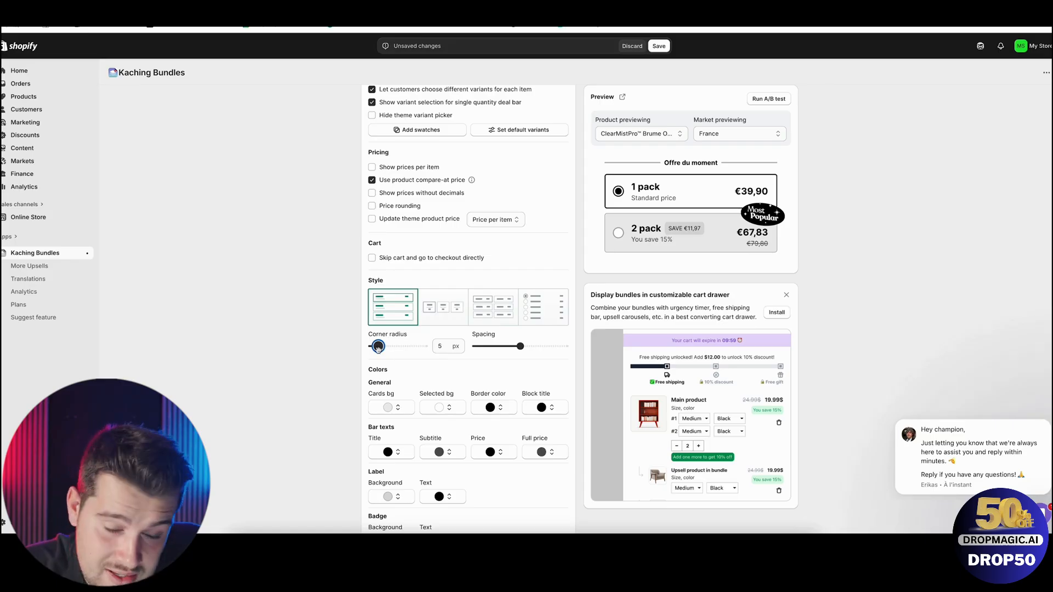
mouse_move(520, 347)
mouse_down()
mouse_move(496, 347)
mouse_move(509, 346)
mouse_up()
Switch to the product page editor and copy the hex code of the benefit cards' custom background color.
scroll(428, 354, down, 2)
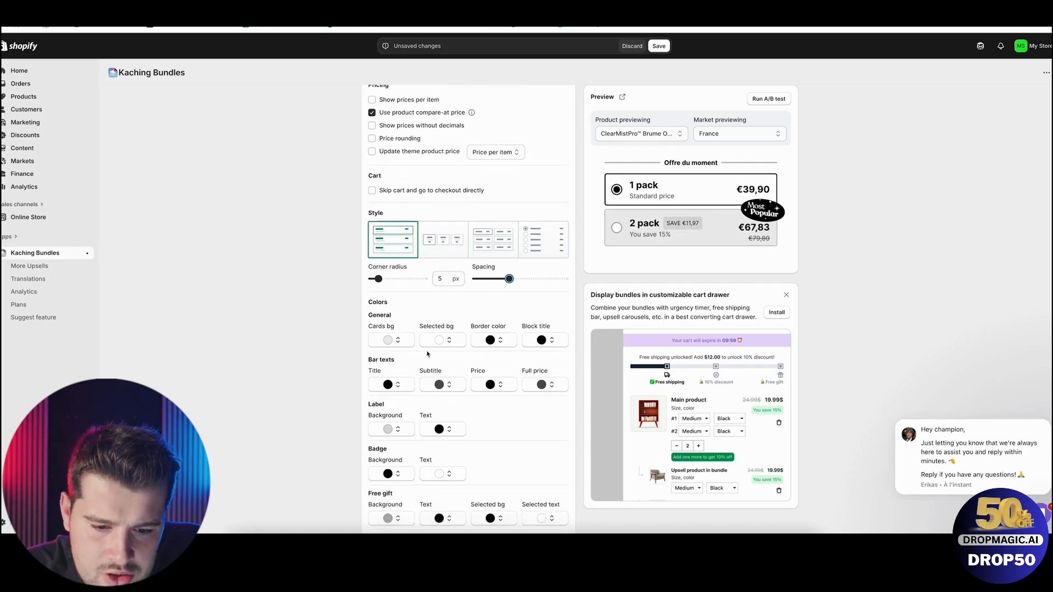
scroll(447, 322, down, 1)
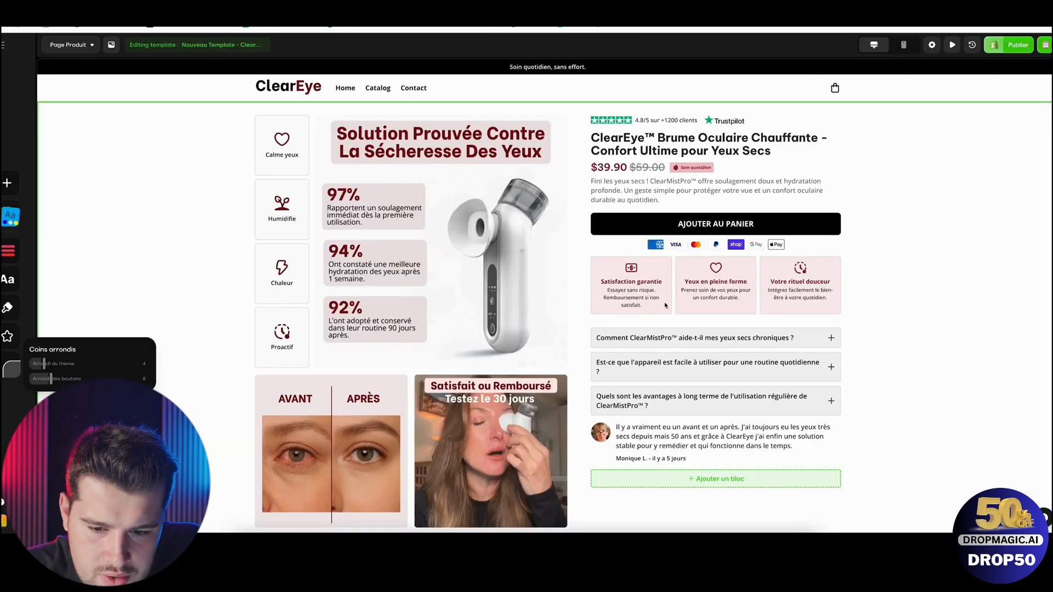
click(662, 269)
click(568, 244)
click(574, 267)
click(579, 375)
key(ctrl+c)
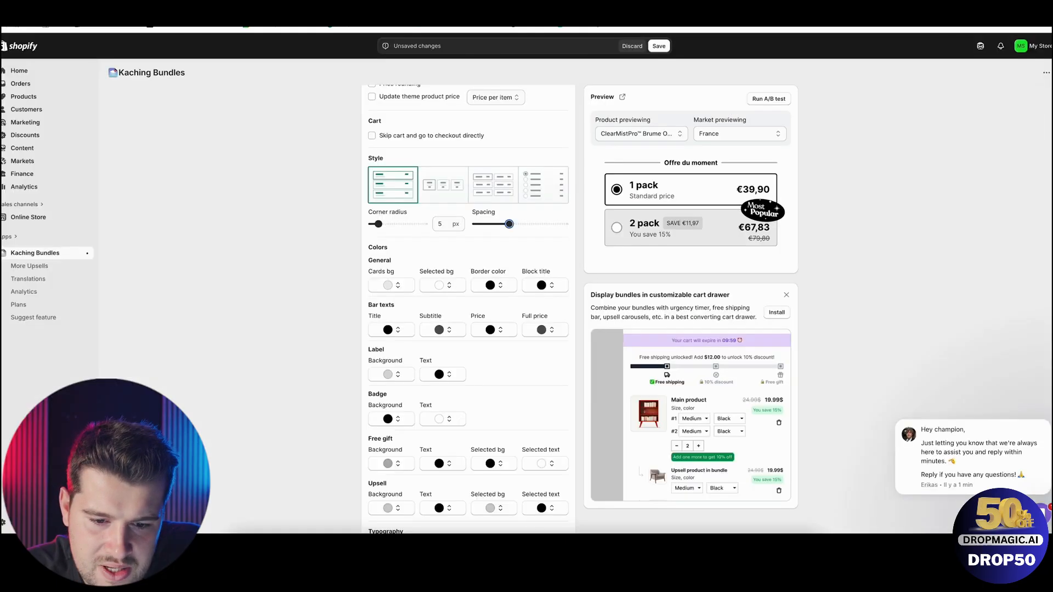
Return to Kaching Bundles and set the general Cards bg color to #F9EBED.
scroll(411, 249, up, 1)
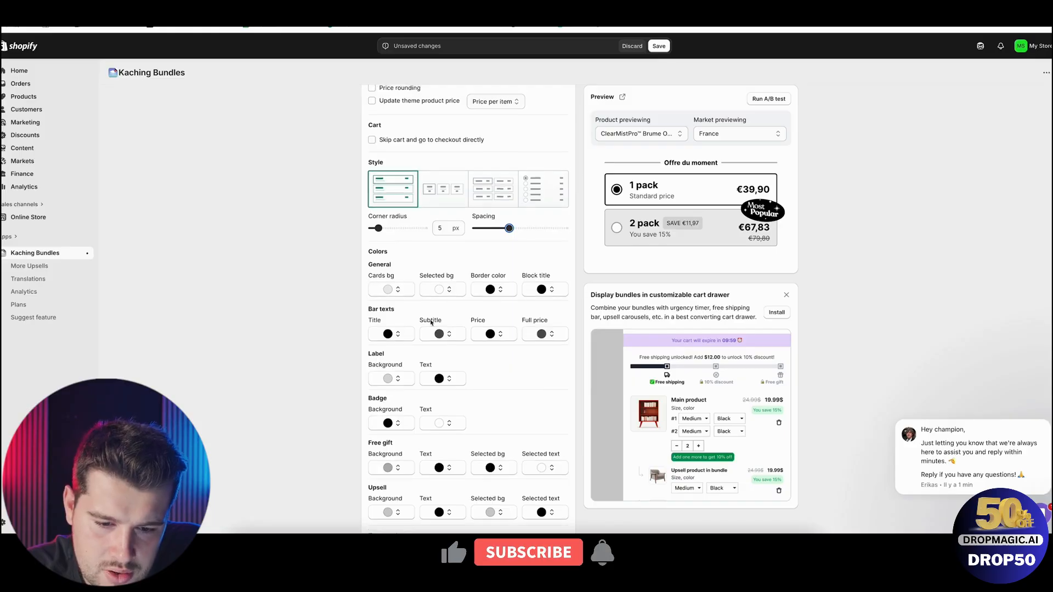
click(391, 290)
triple_click(356, 388)
key(ctrl+v)
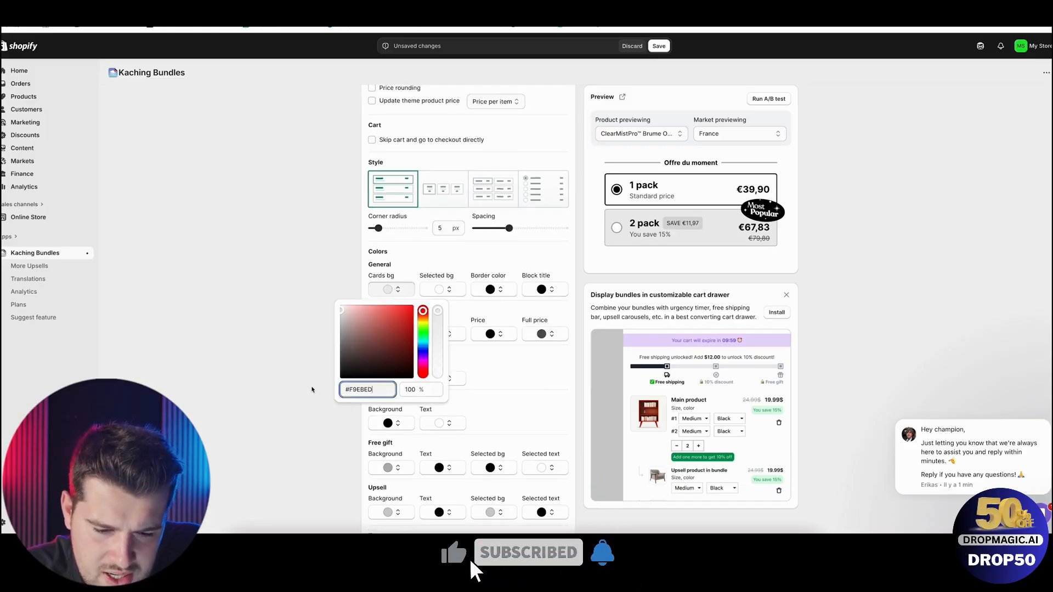
click(277, 388)
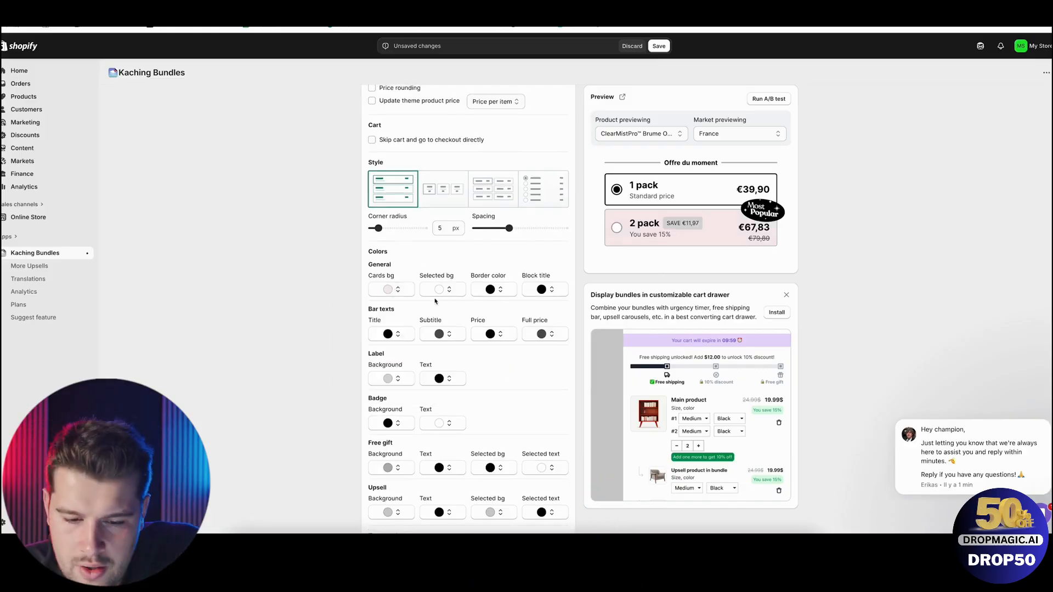
Set the bundle's border color to #8F2434, copied from the "Yeux en pleine forme" title color in the product page editor.
click(501, 292)
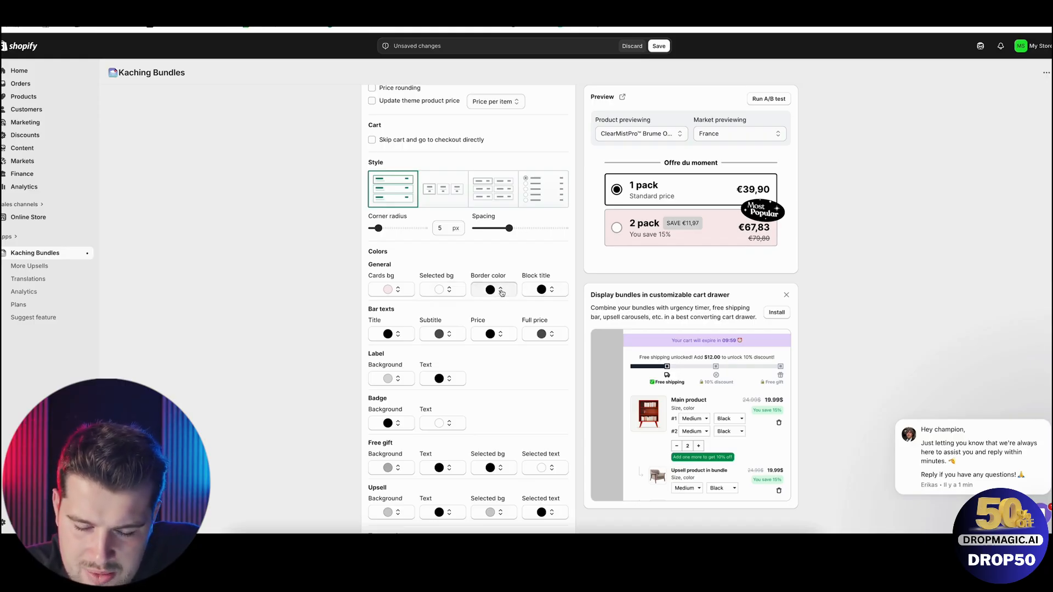
triple_click(464, 390)
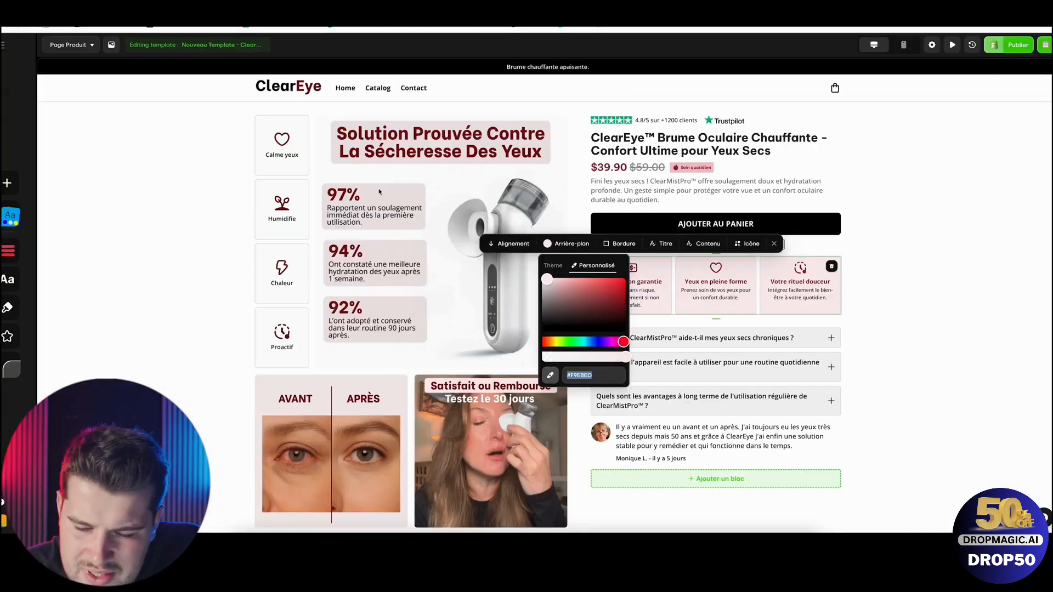
click(919, 251)
click(933, 236)
click(712, 281)
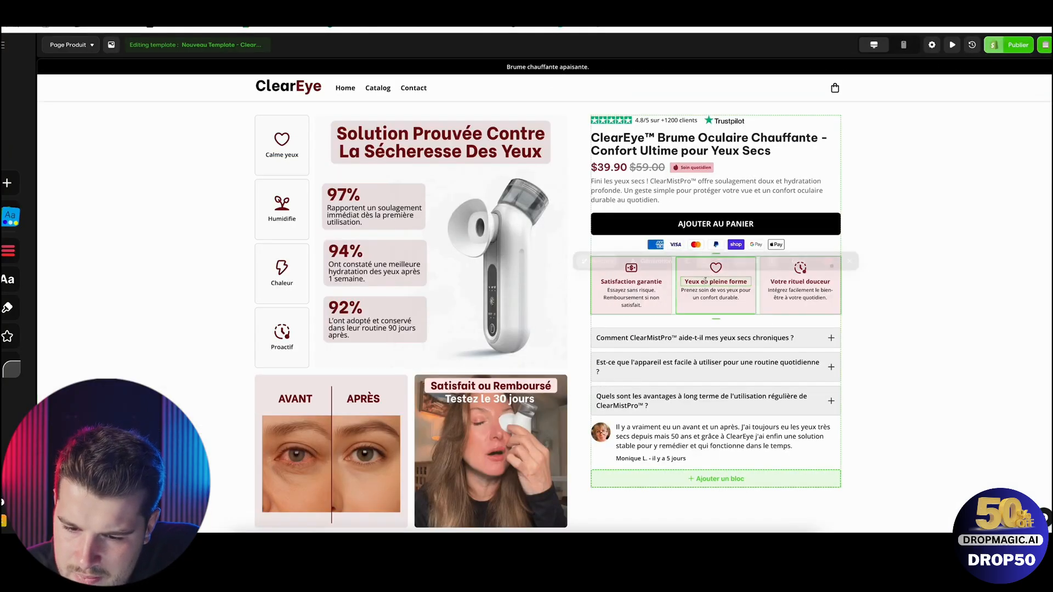
click(828, 264)
click(876, 286)
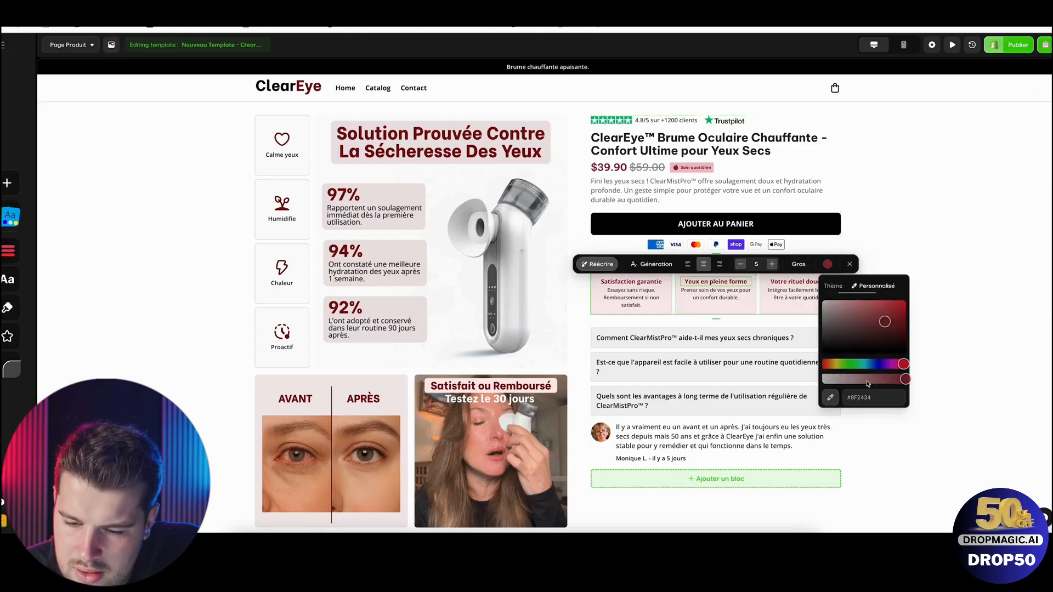
drag(872, 396, 846, 396)
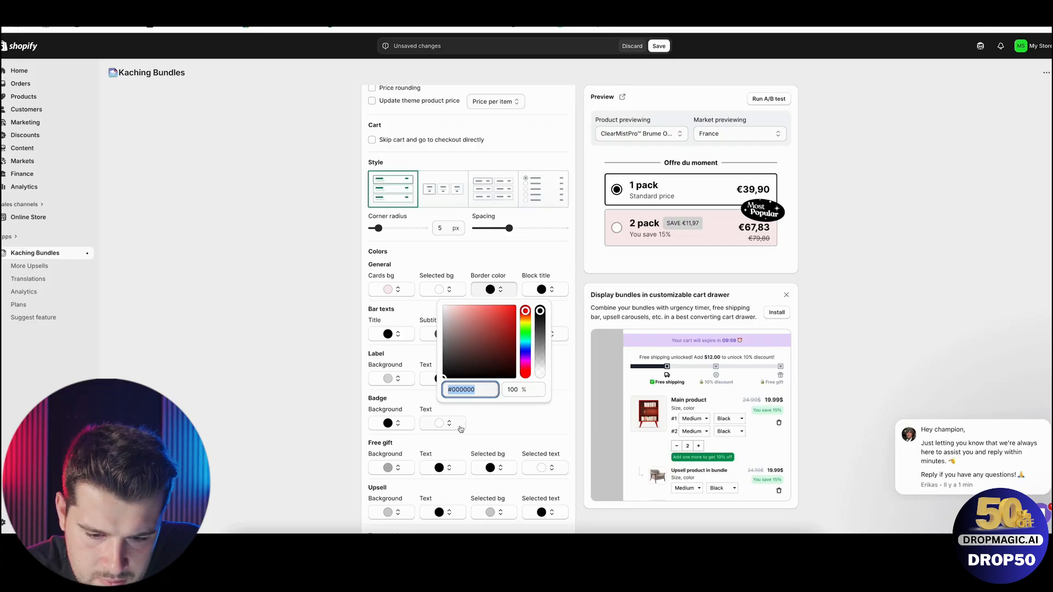
text(#8F2434)
click(280, 390)
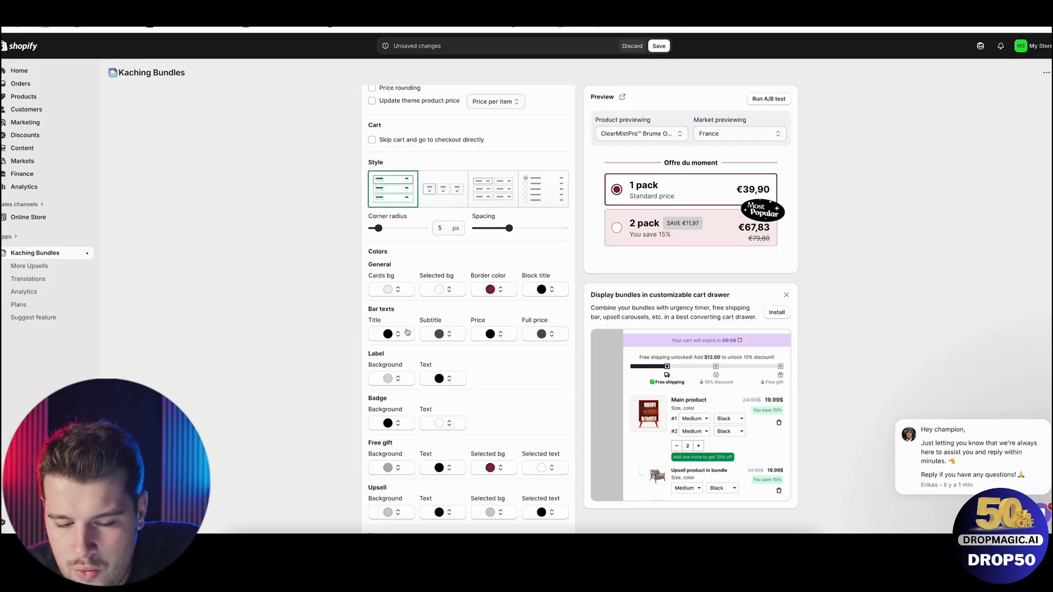
Set the Label background color to white.
scroll(442, 321, down, 1)
scroll(440, 329, down, 1)
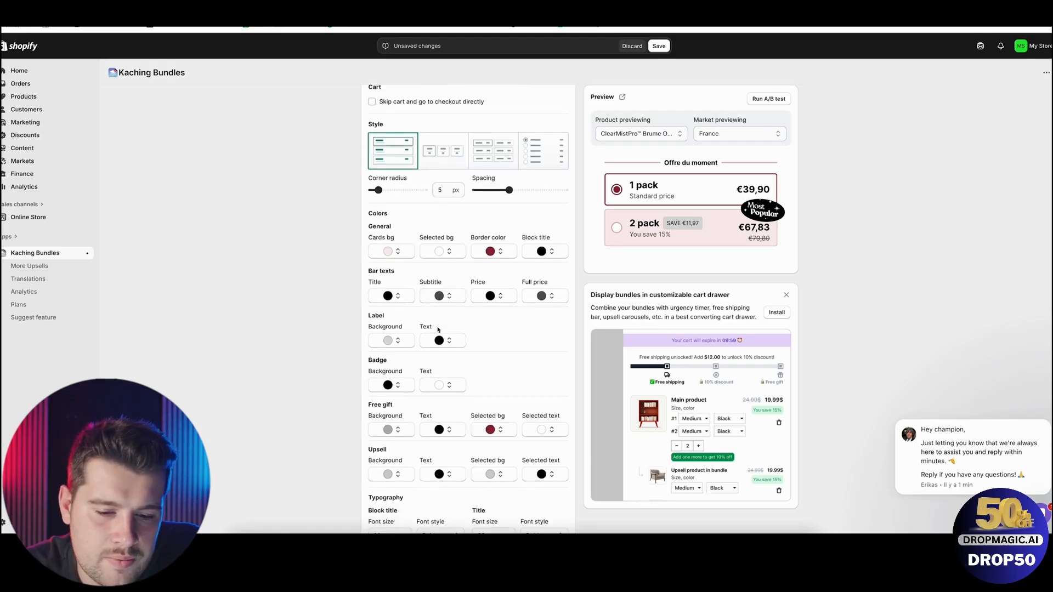
click(393, 344)
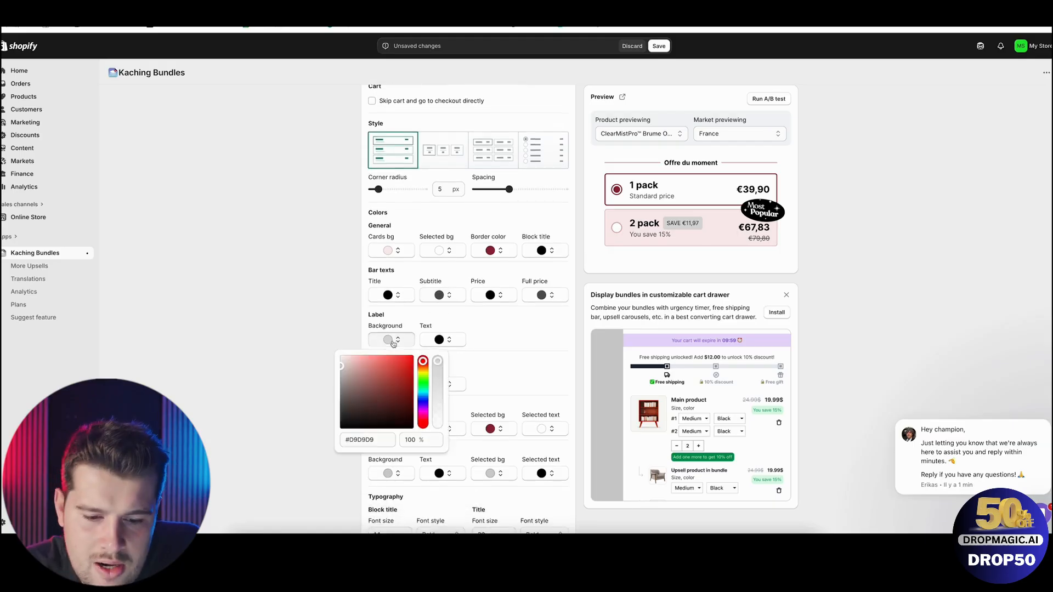
drag(370, 370, 280, 318)
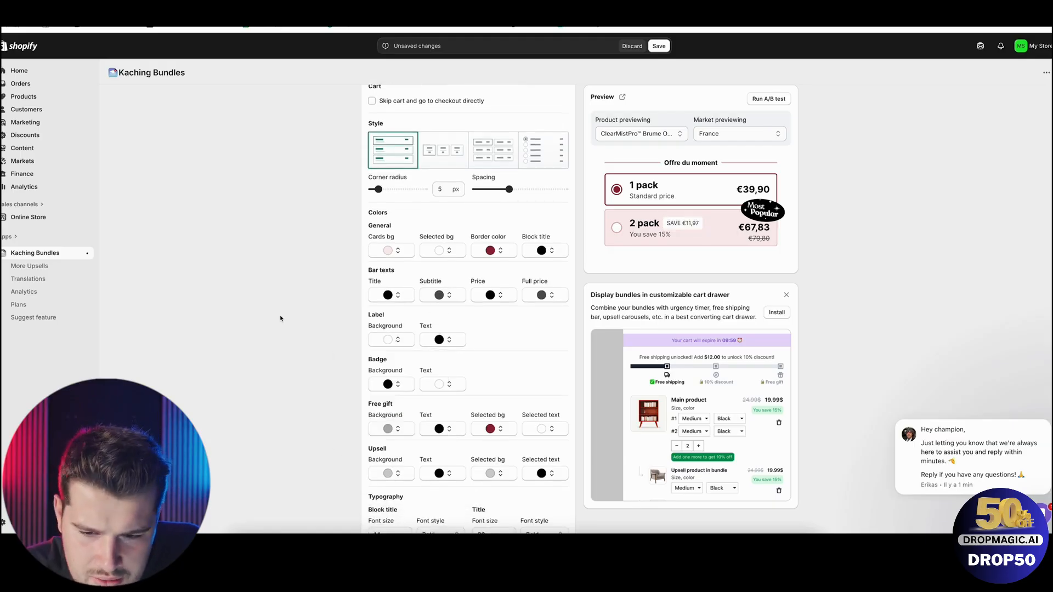
click(394, 345)
click(325, 341)
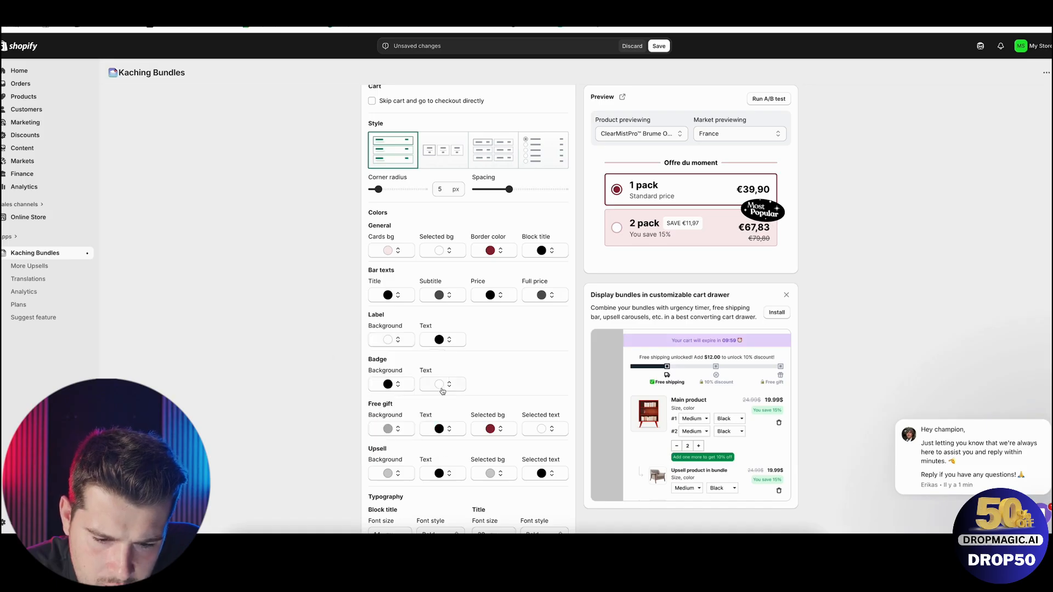
Set the Badge background color to the same dark red as the border color, #8F2434.
scroll(505, 390, down, 1)
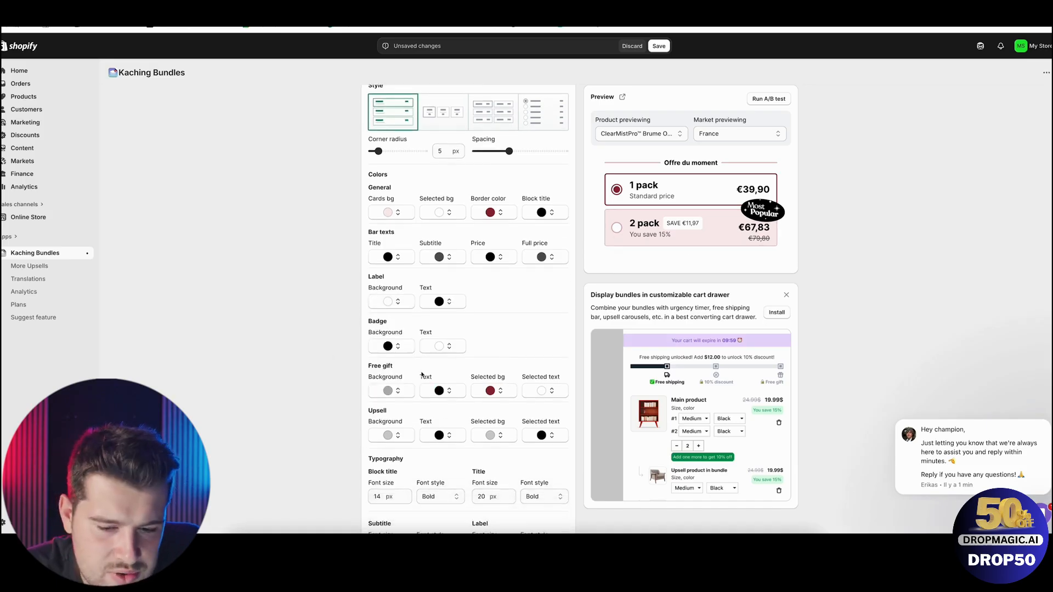
scroll(444, 347, down, 1)
scroll(444, 346, down, 1)
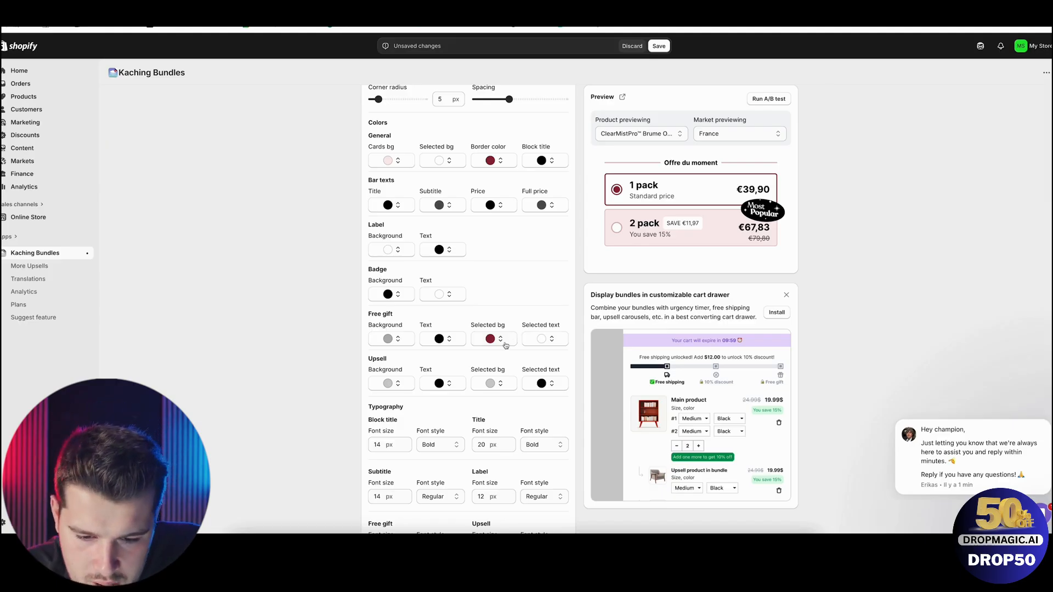
scroll(459, 362, down, 2)
scroll(409, 318, up, 1)
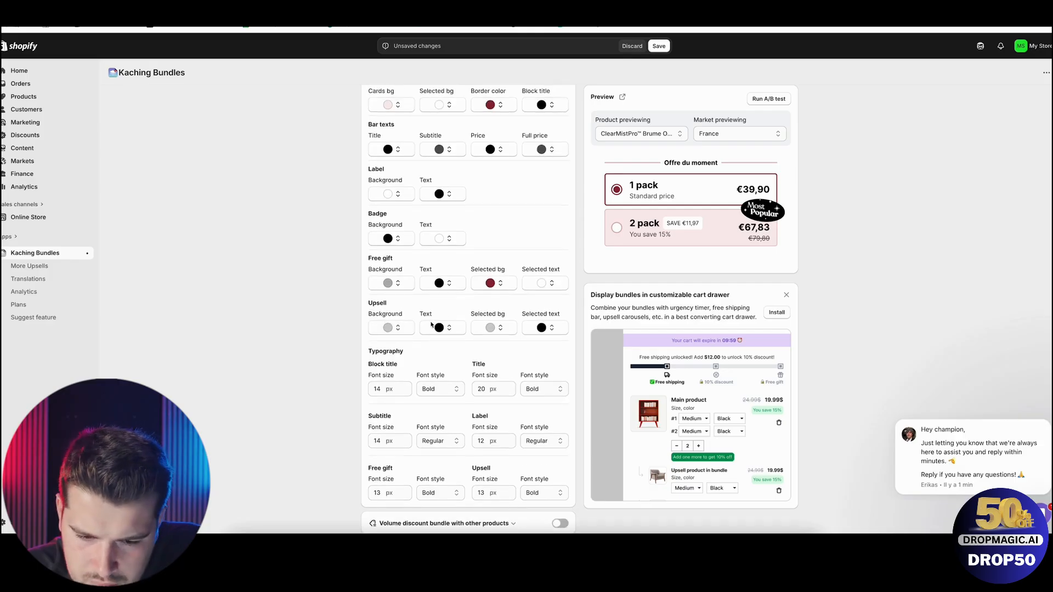
scroll(434, 327, down, 2)
scroll(434, 326, up, 3)
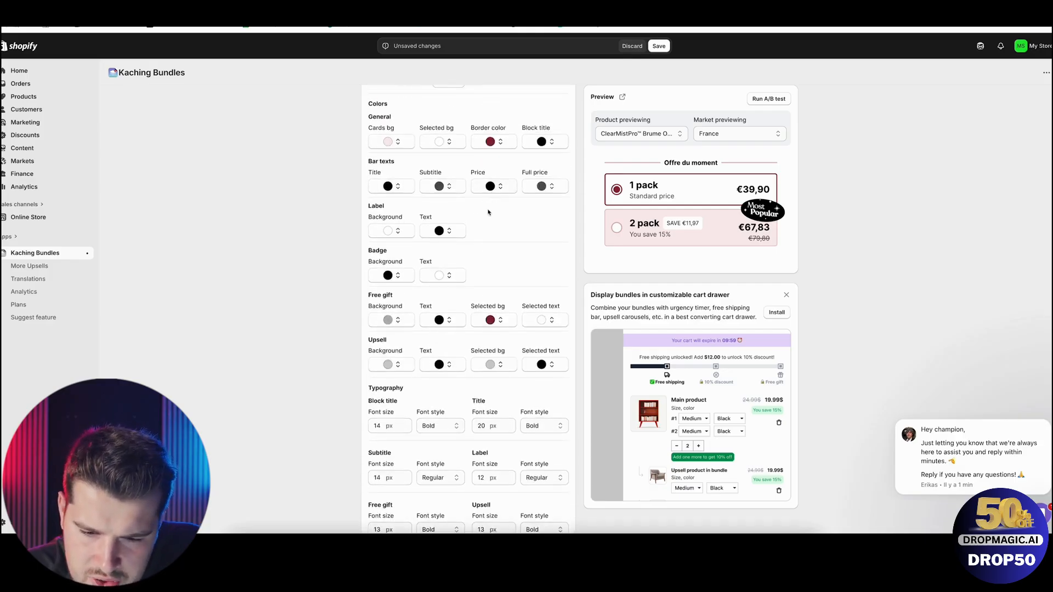
click(395, 275)
triple_click(384, 377)
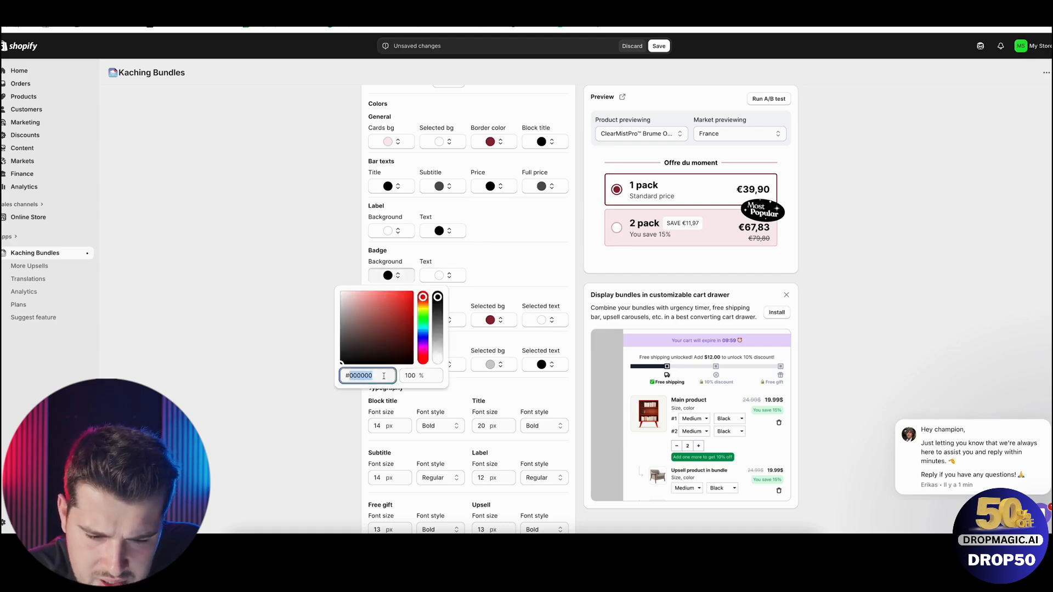
text(#8F2434)
click(300, 339)
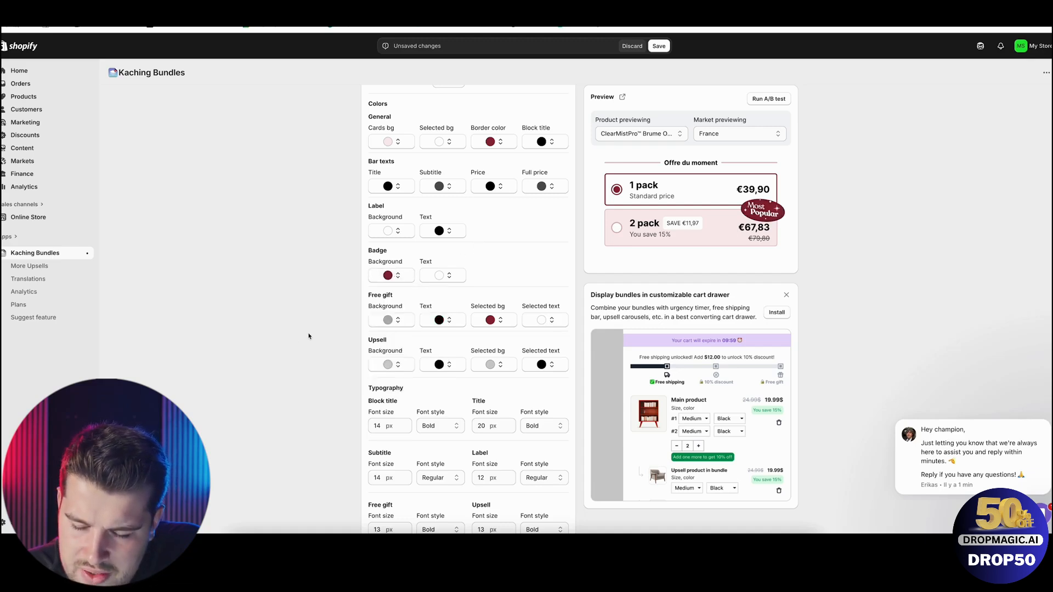
Title Bar #1 "1 ClearEye", using the brand name copied from the store's product page.
scroll(505, 295, down, 4)
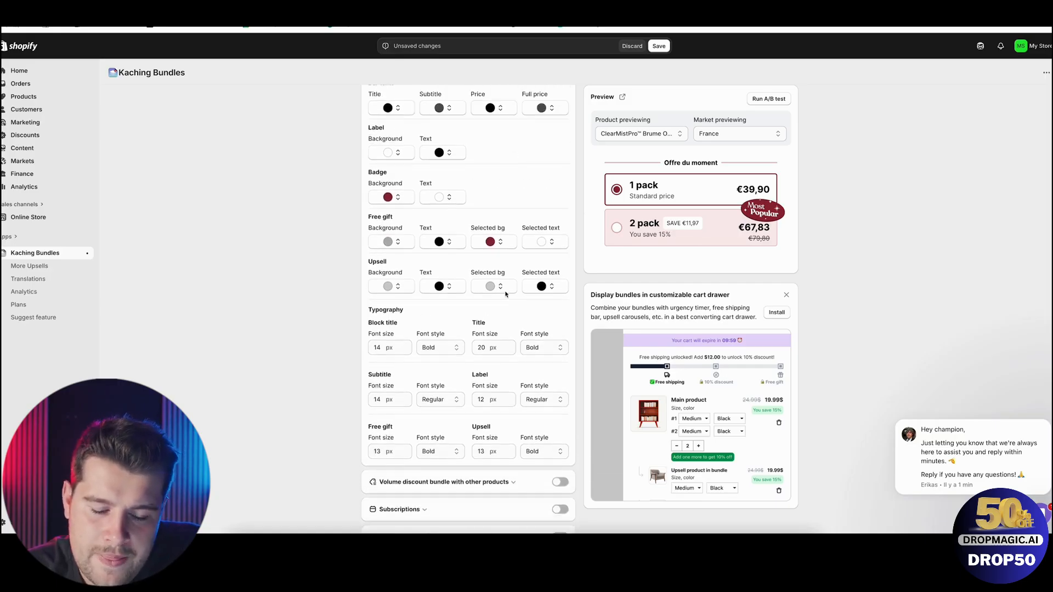
scroll(506, 294, down, 1)
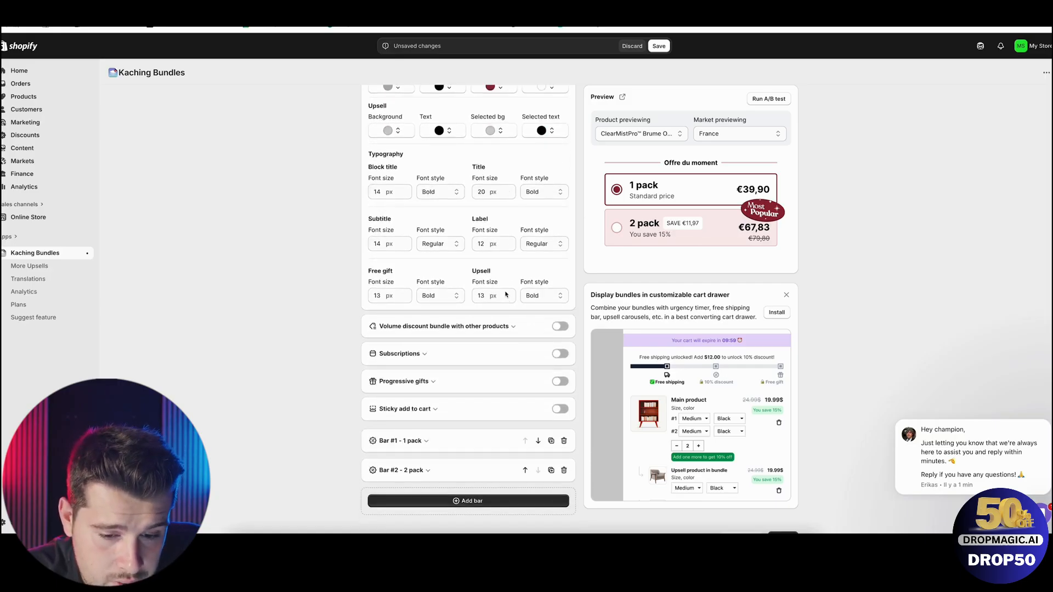
scroll(505, 295, down, 1)
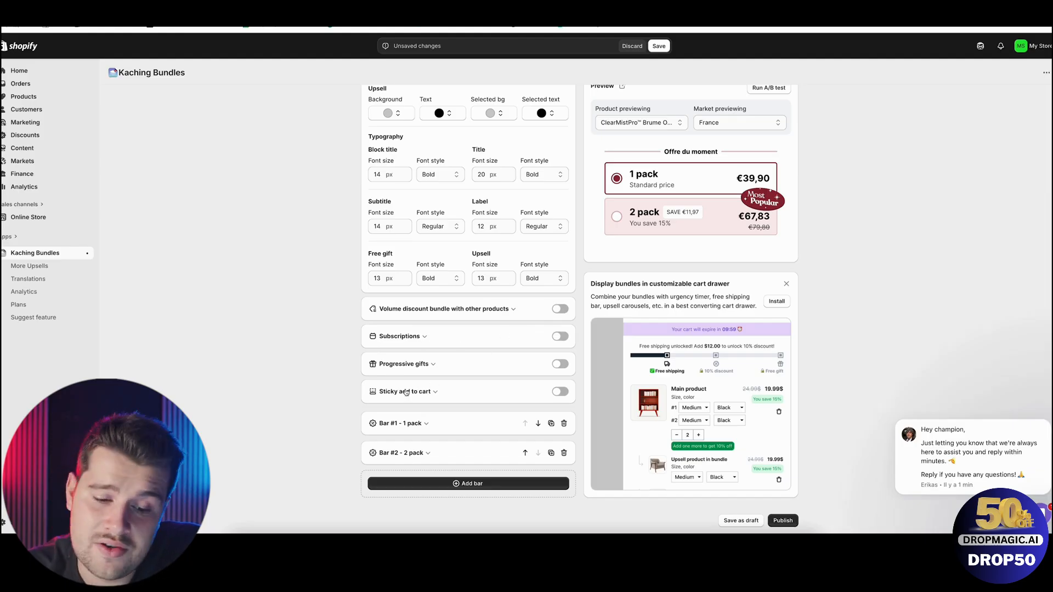
click(423, 424)
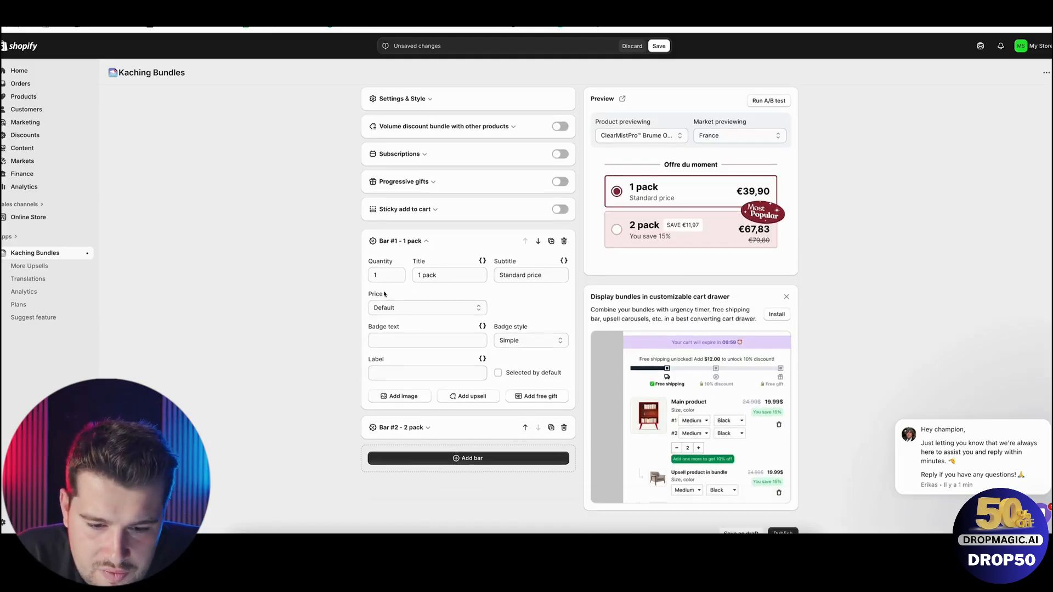
triple_click(436, 279)
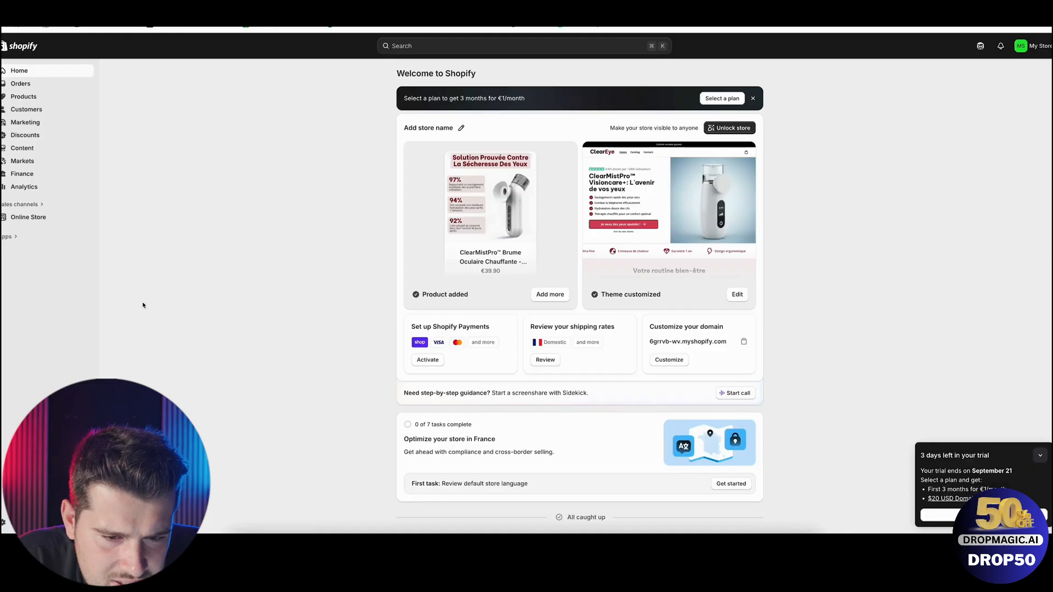
click(50, 96)
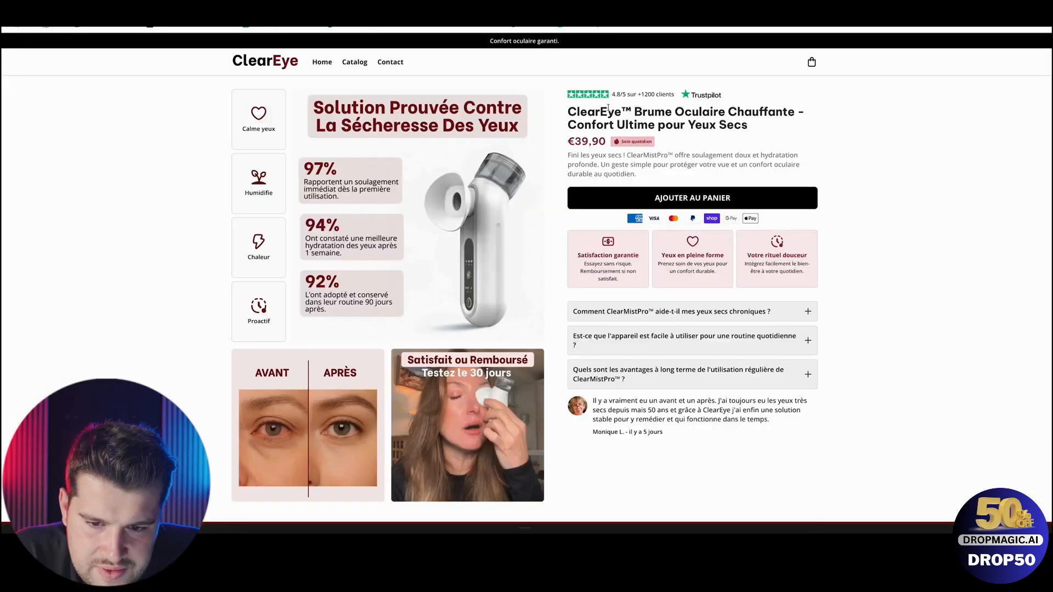
double_click(594, 111)
key(ctrl+c)
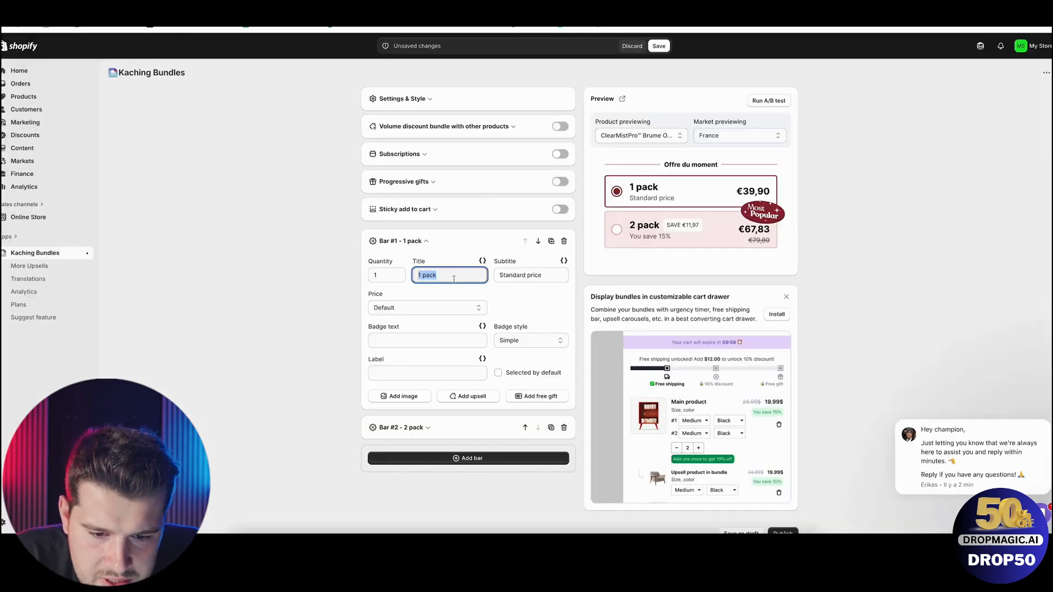
text(1)
key(ctrl+v)
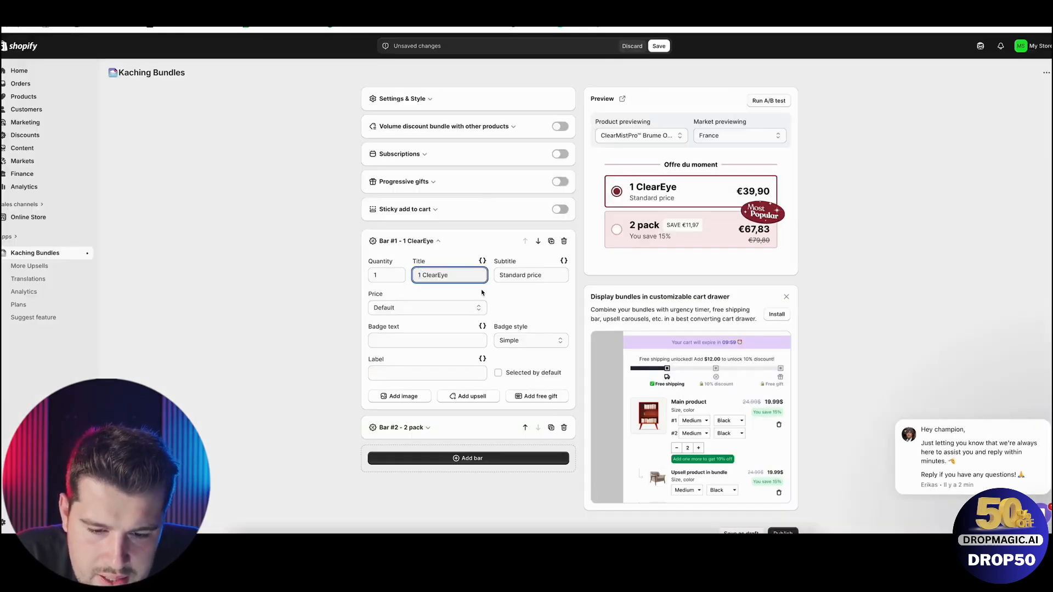
Replace Bar #1's subtitle with "Livraison suivie offerte".
triple_click(523, 276)
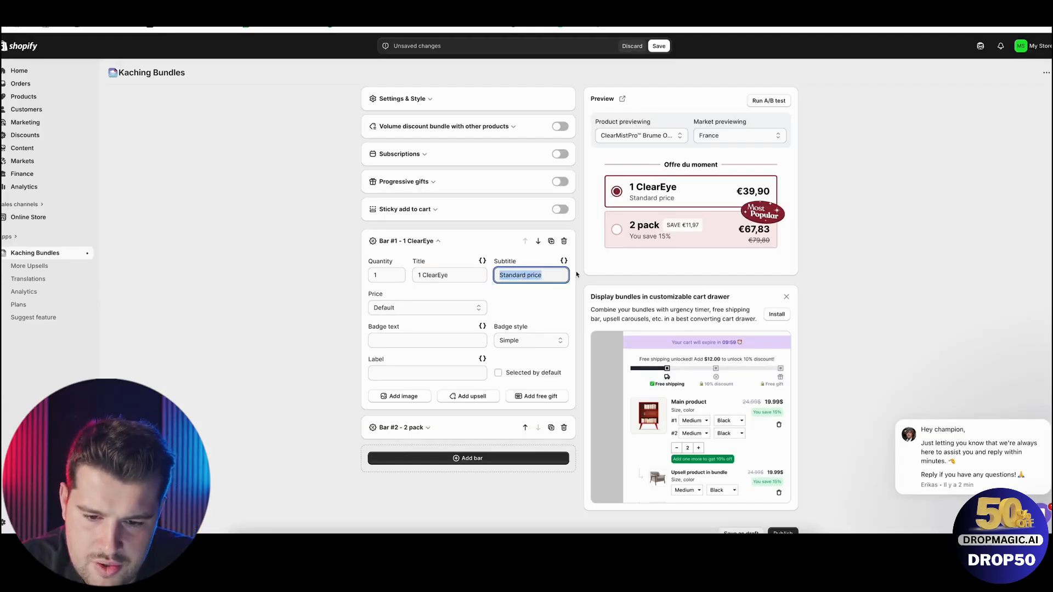
text(Livraison suivie et sécur)
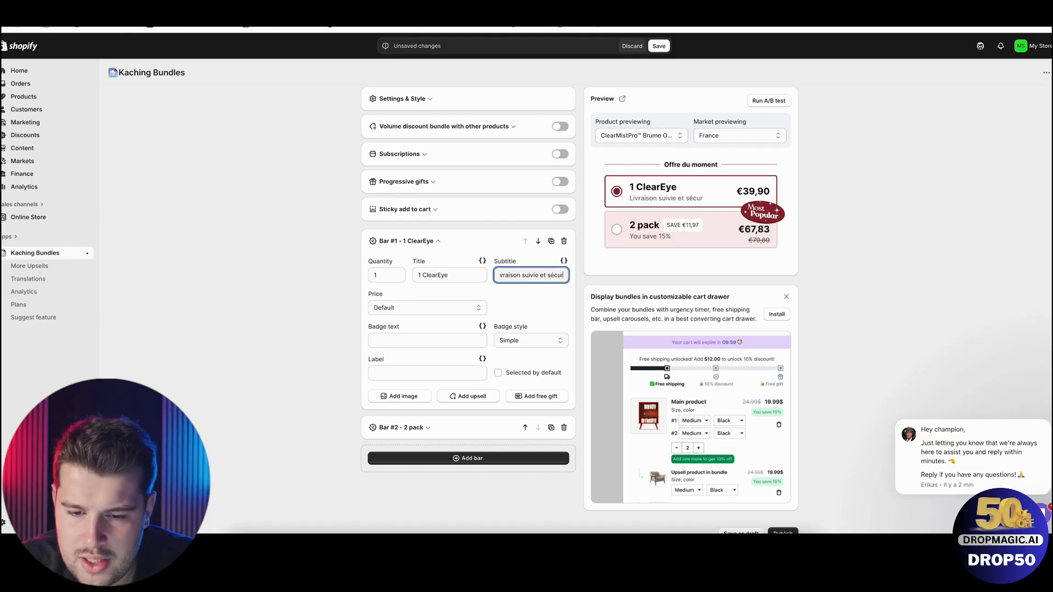
text(isée offer)
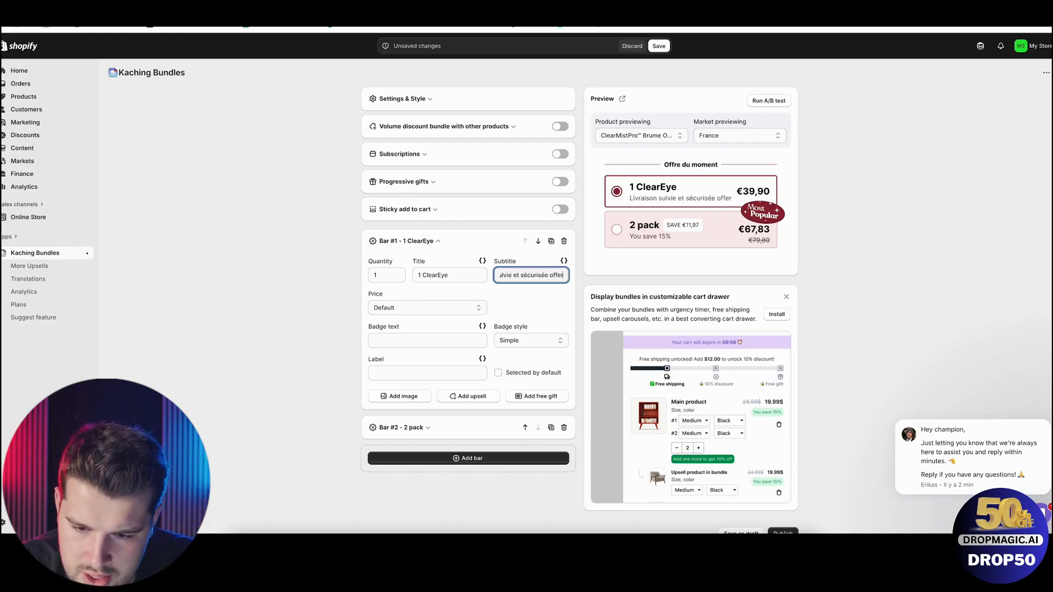
text(te)
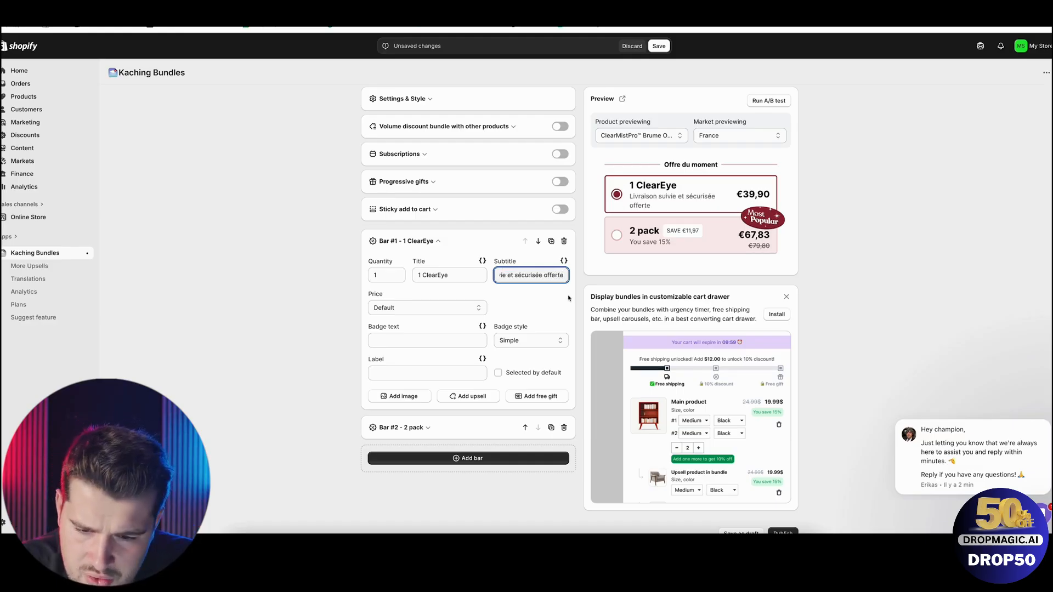
drag(543, 276, 507, 276)
key(BackSpace)
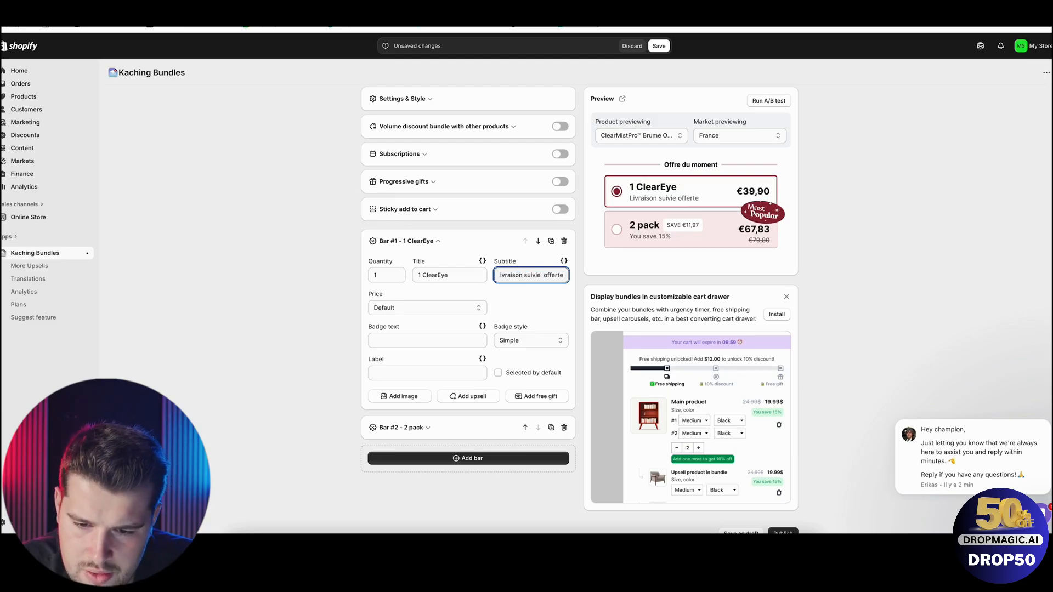
click(352, 355)
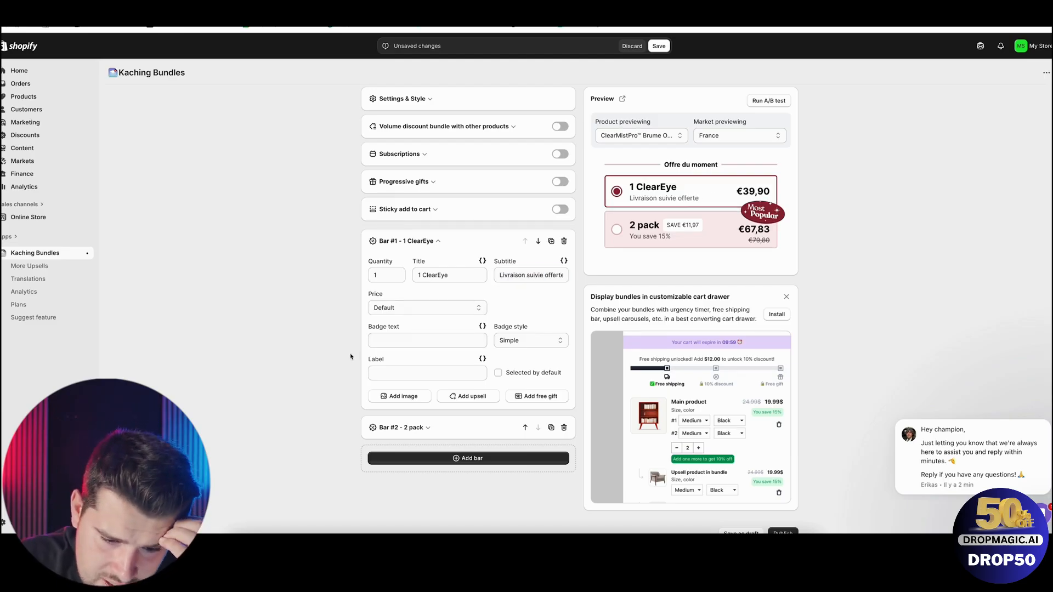
Give Bar #1 a specific total price of €29.9, keeping the Simple badge style.
click(398, 312)
click(420, 339)
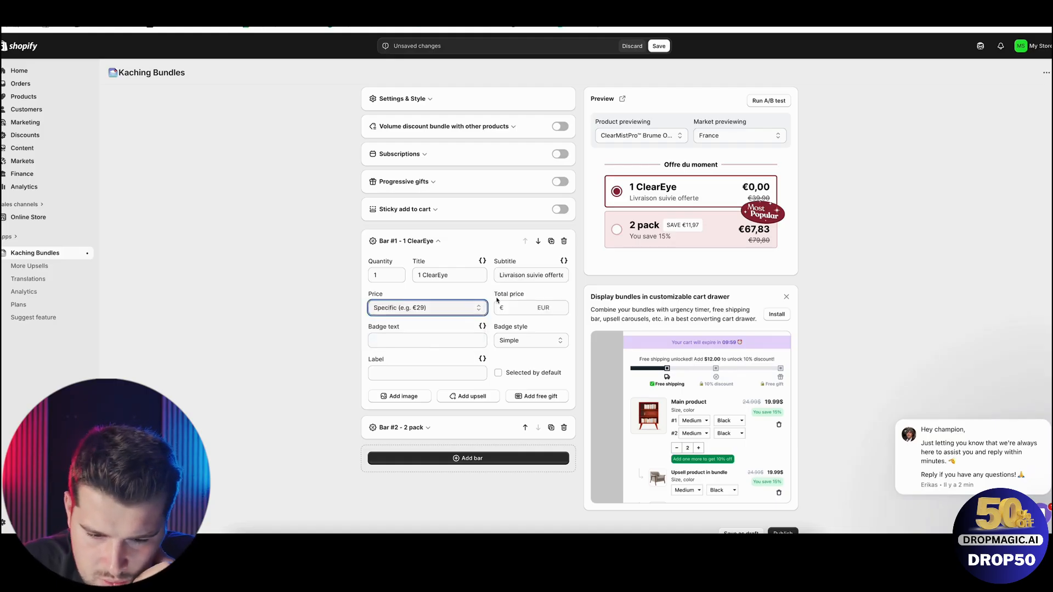
click(511, 310)
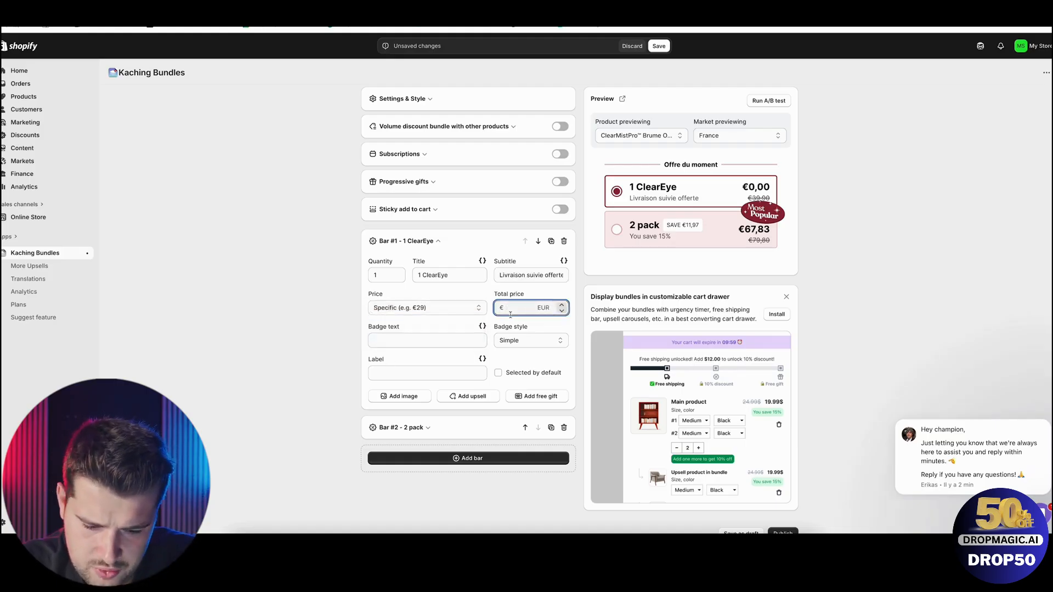
text(29.9)
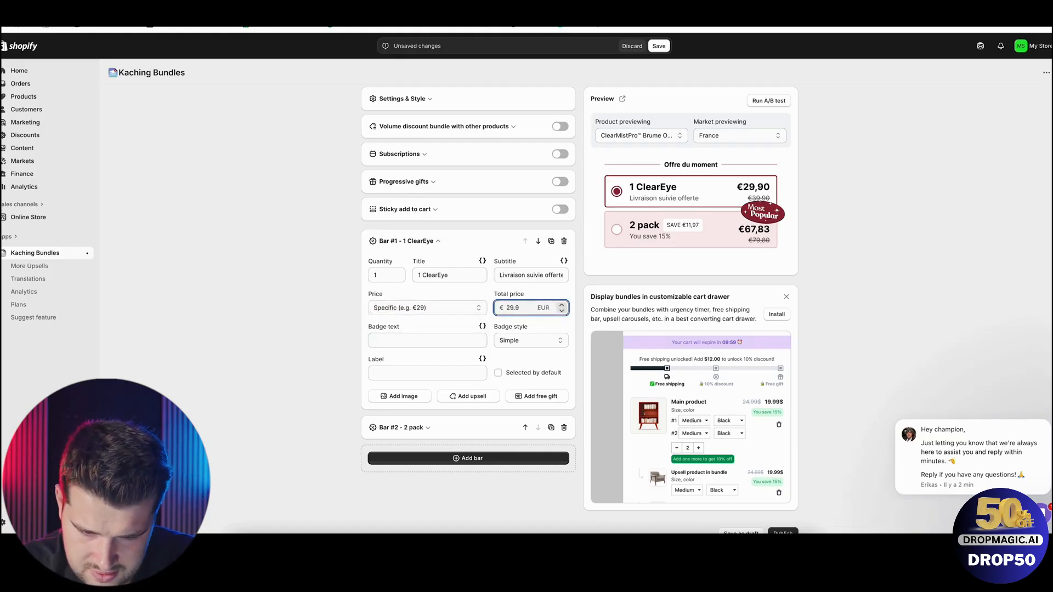
click(313, 310)
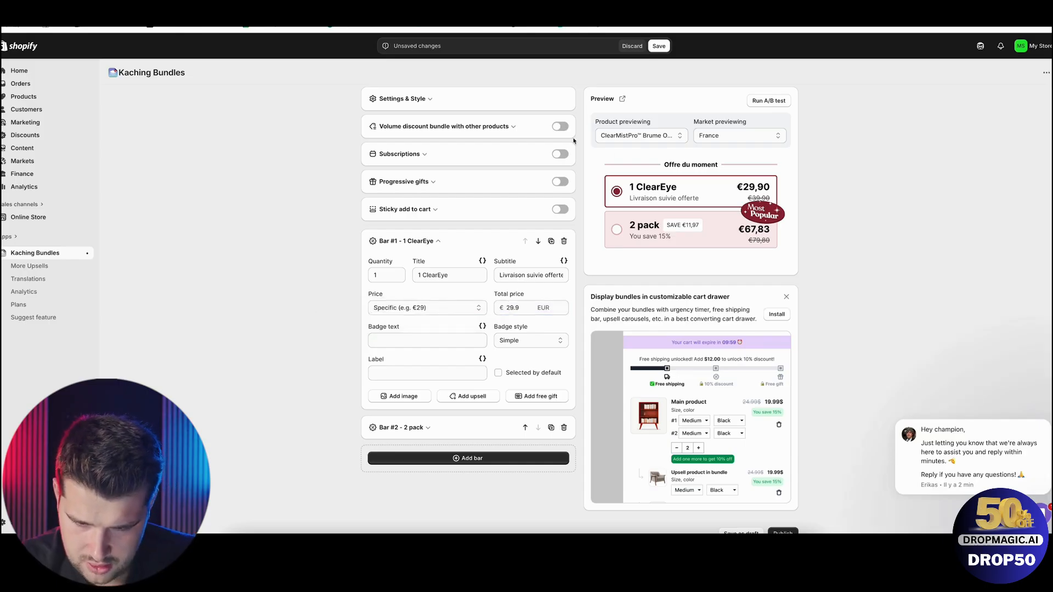
click(495, 341)
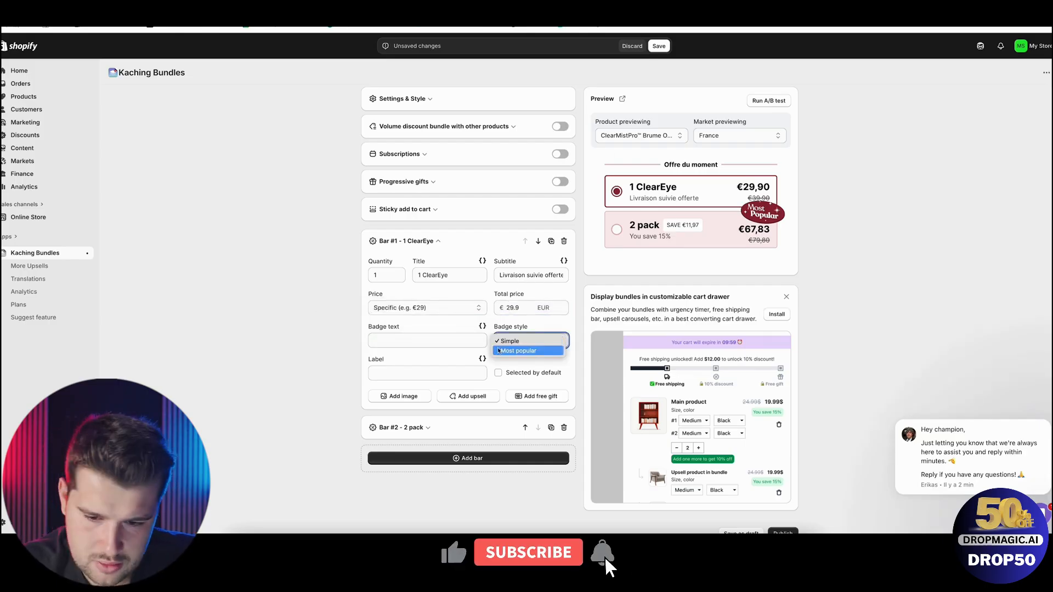
click(355, 348)
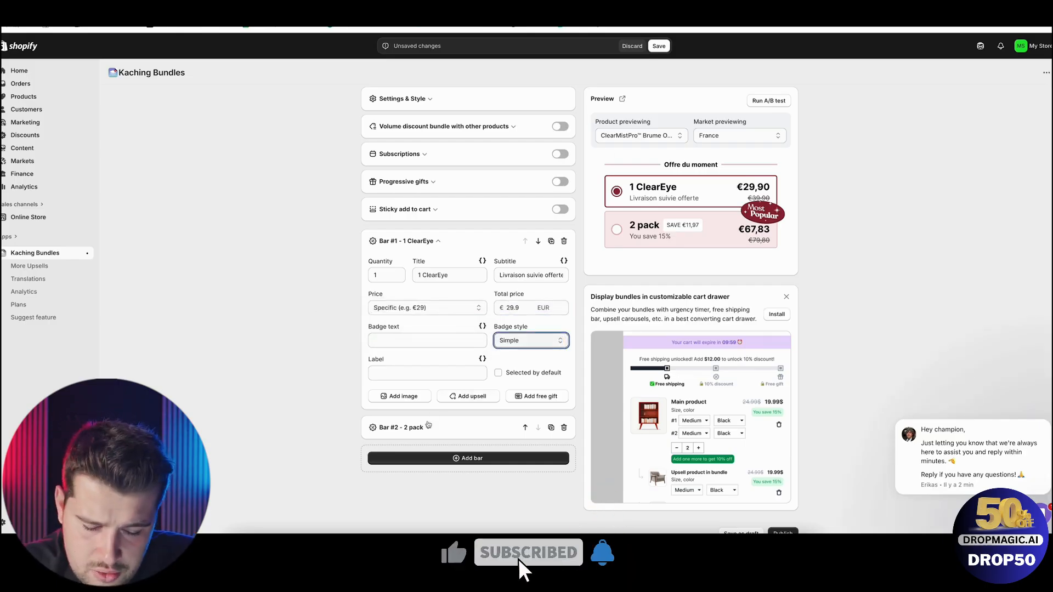
Change the title of Bar #2 to "2 ClearEye + 1 Offert".
click(426, 428)
double_click(433, 305)
key(ctrl+v)
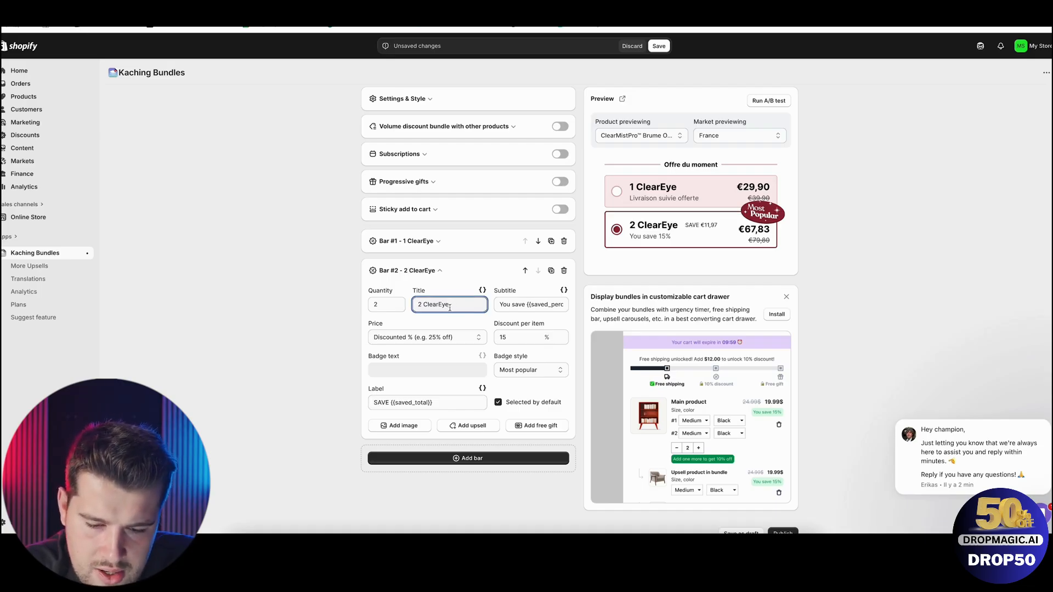
text(+)
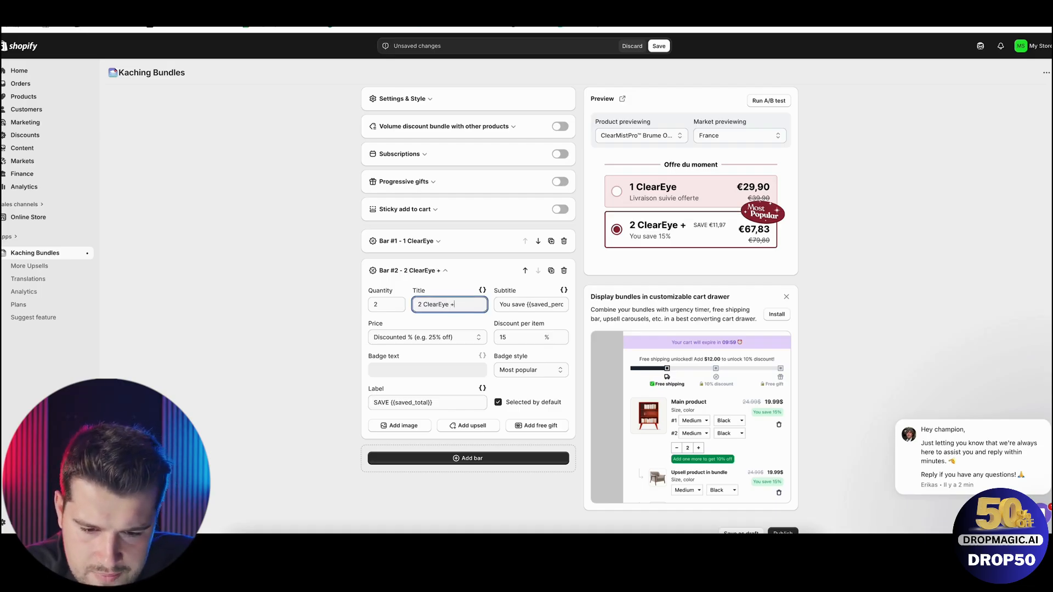
text( 1 Offert)
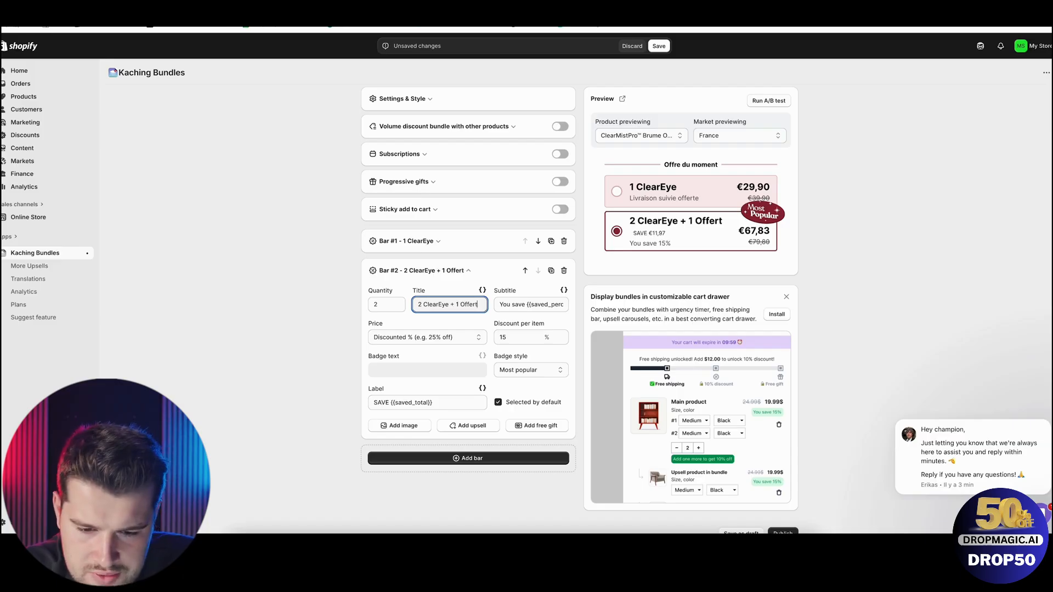
Give Bar #2 a specific total price of €59.9 and raise its quantity to 3.
triple_click(531, 306)
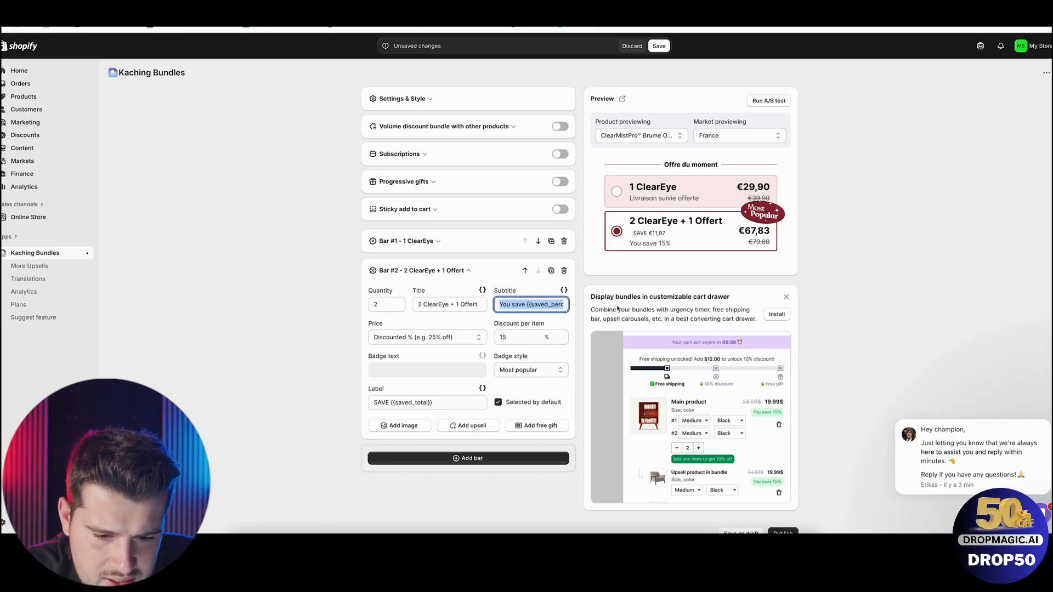
click(480, 338)
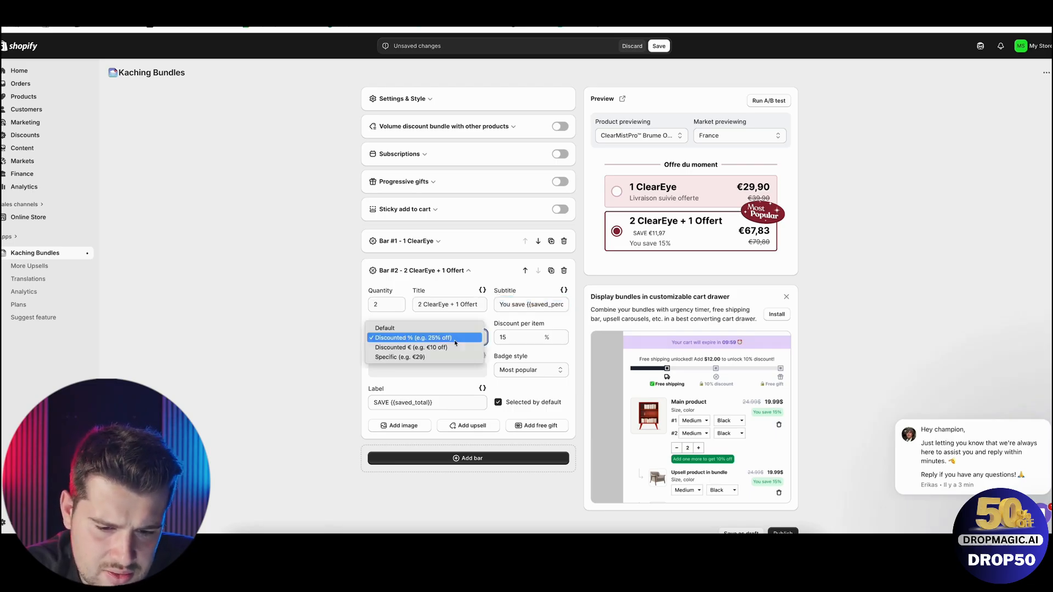
click(432, 357)
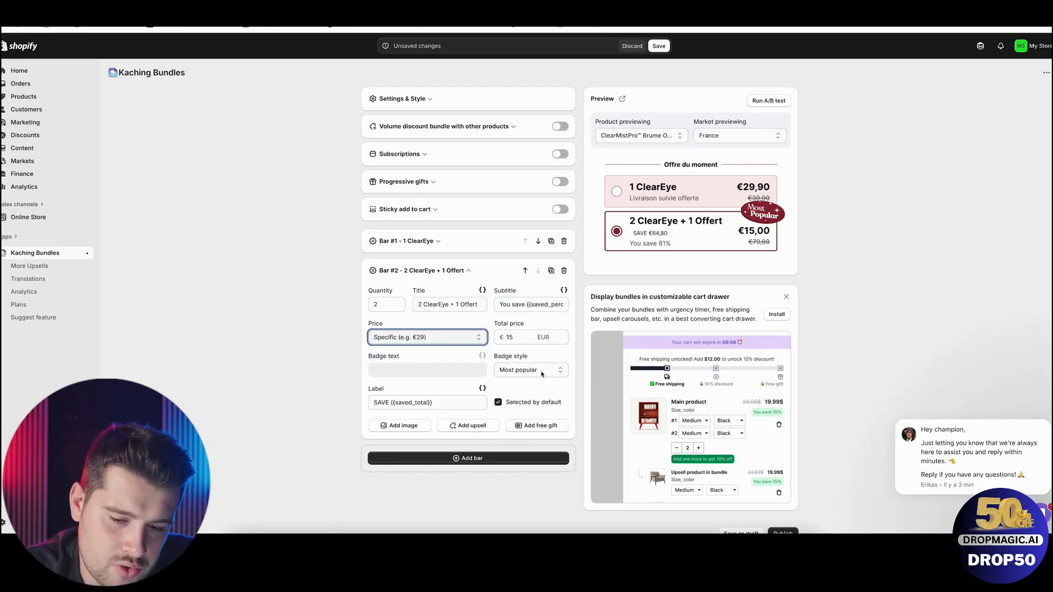
click(512, 337)
double_click(510, 337)
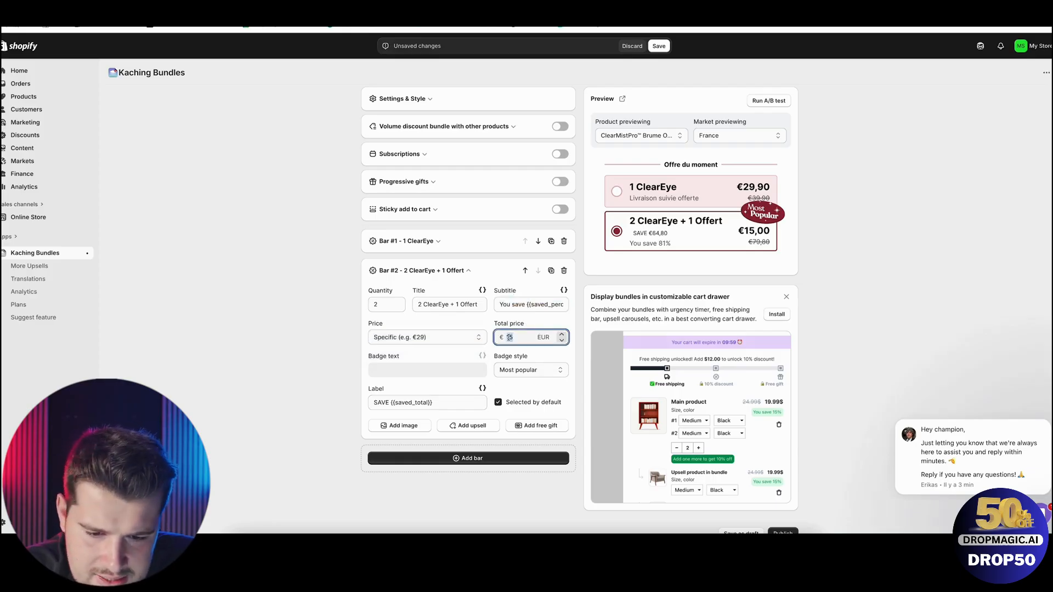
text(59.9)
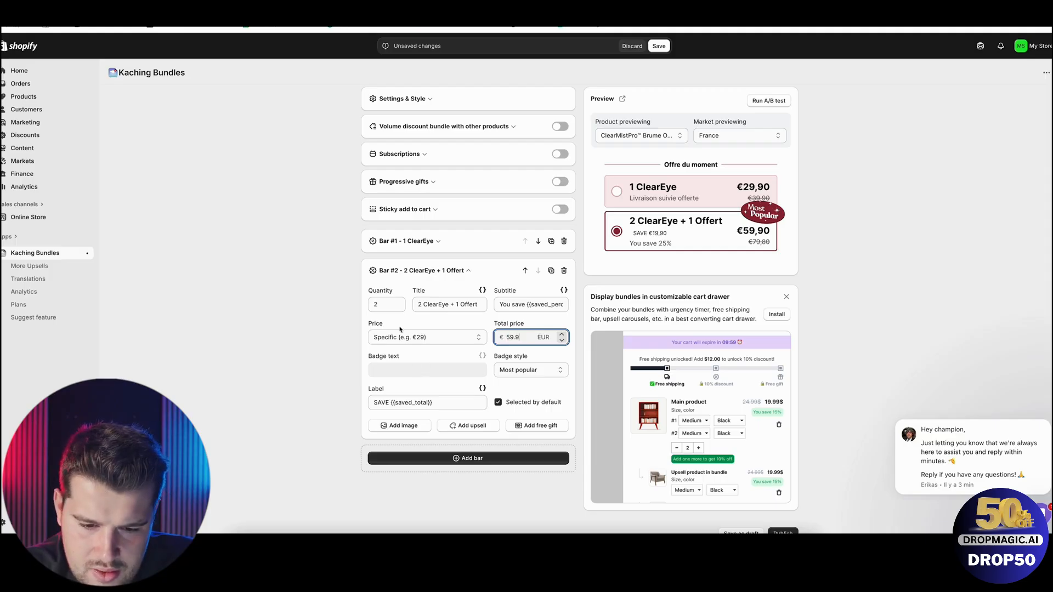
click(399, 302)
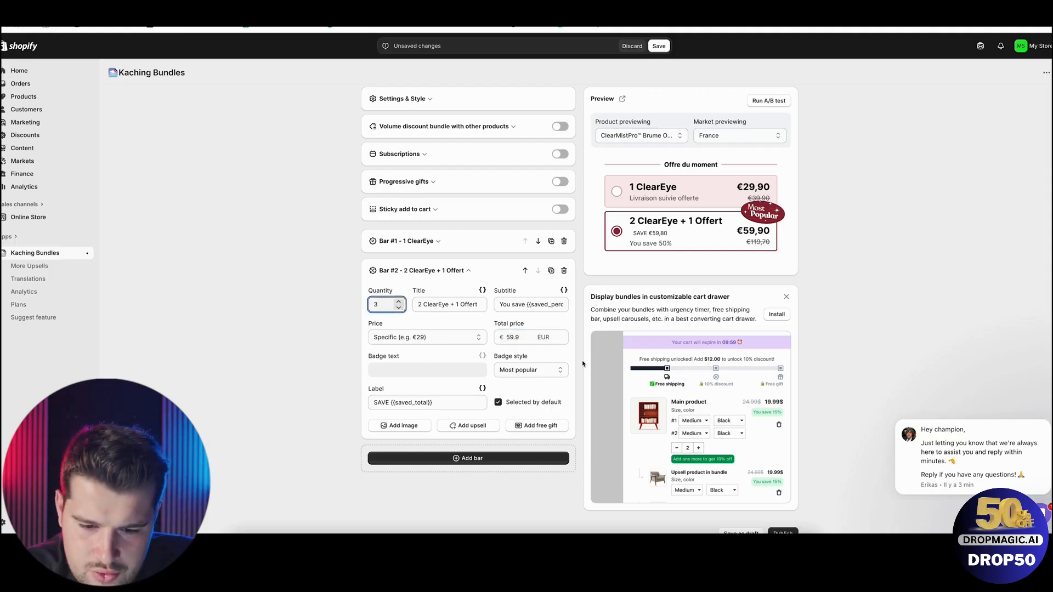
Replace Bar #2's subtitle with "Livraison suivie offerte" and clear its label text.
double_click(510, 337)
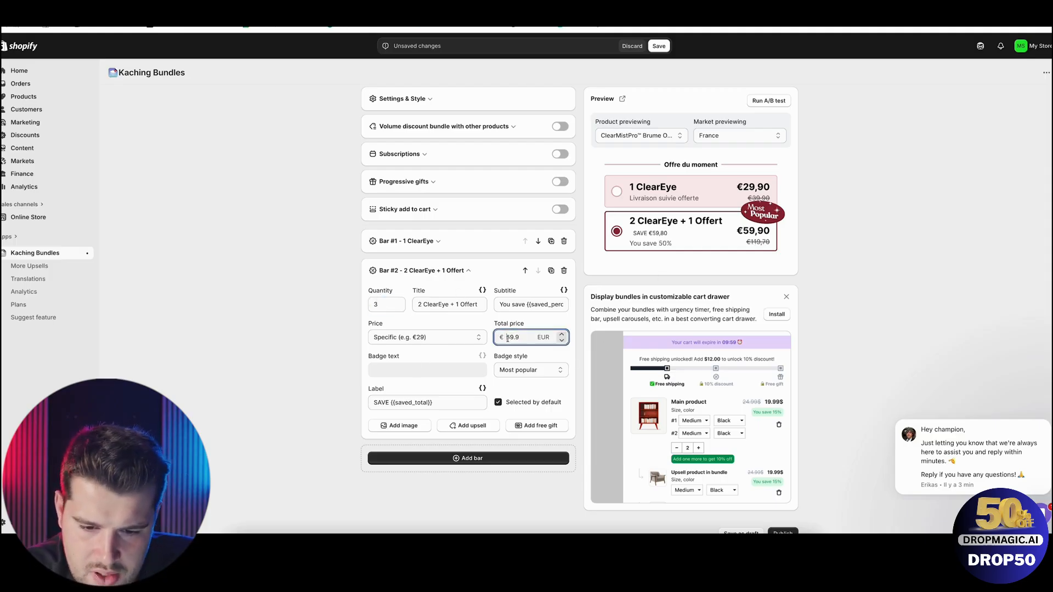
triple_click(531, 305)
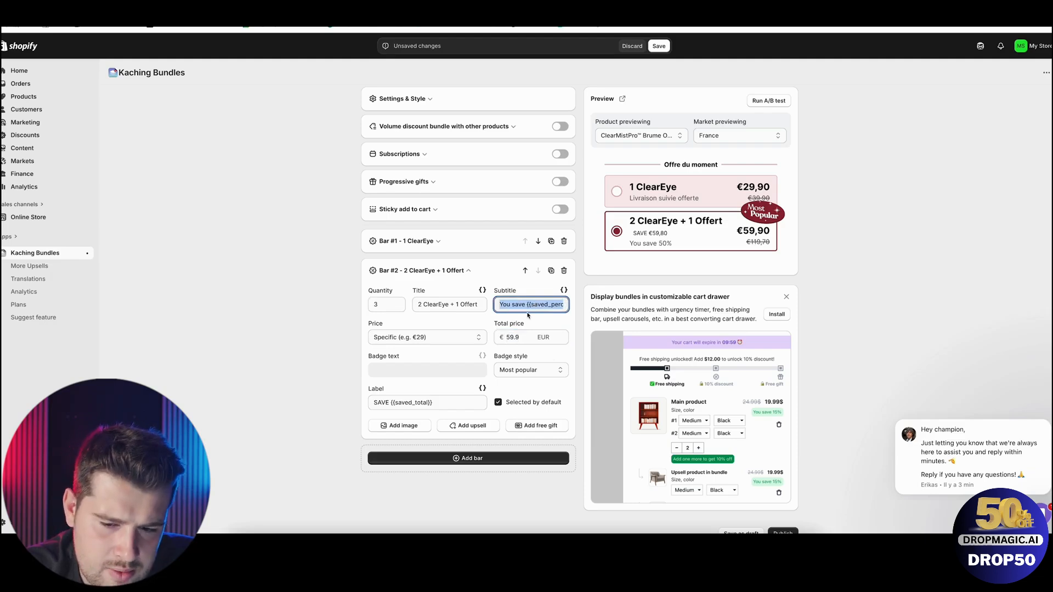
text(Livraison s)
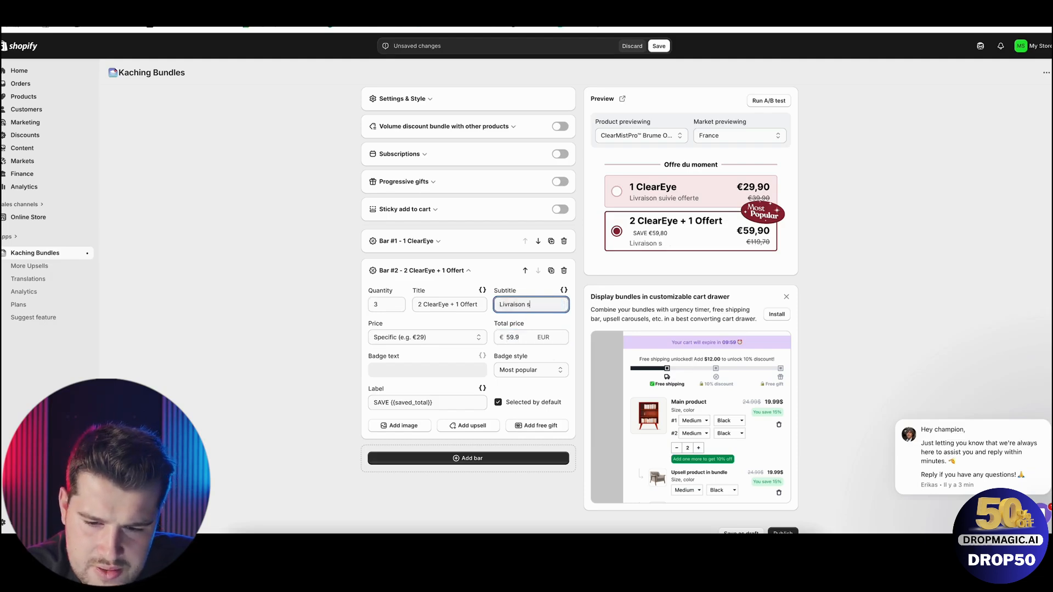
text(uivie offerte)
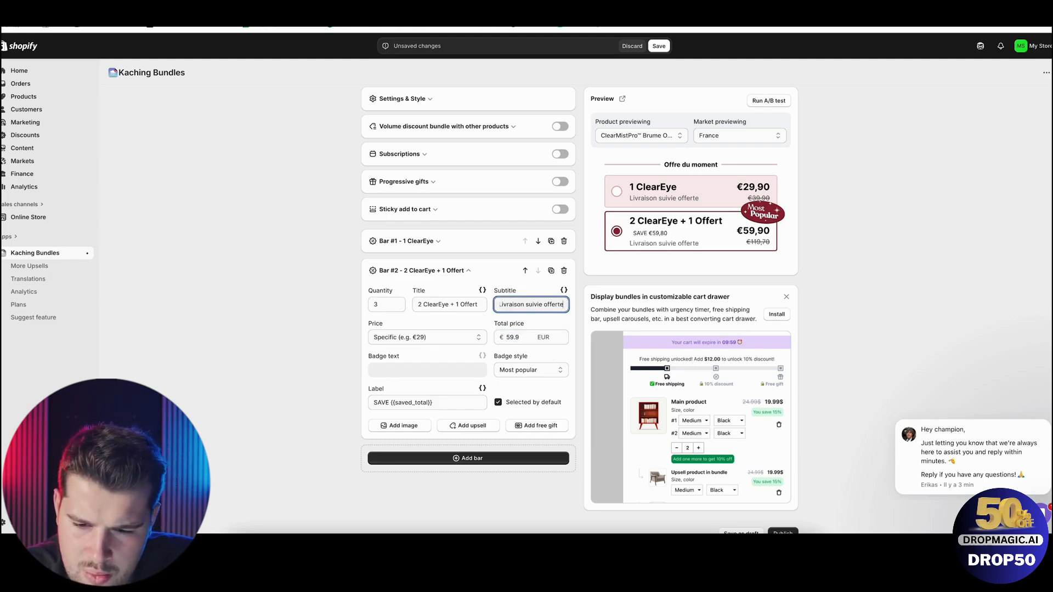
triple_click(438, 401)
key(BackSpace)
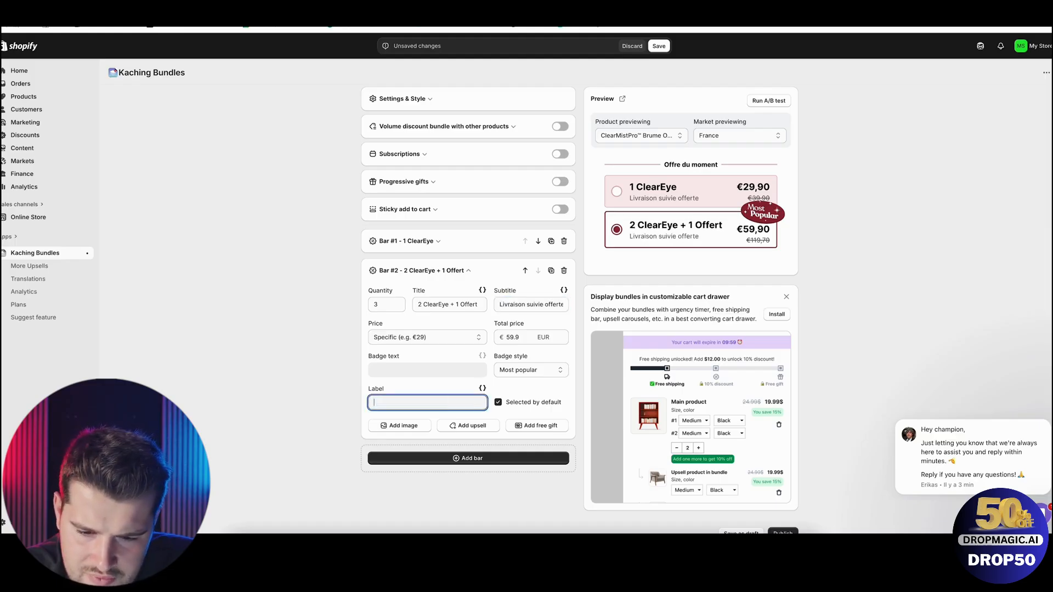
click(489, 418)
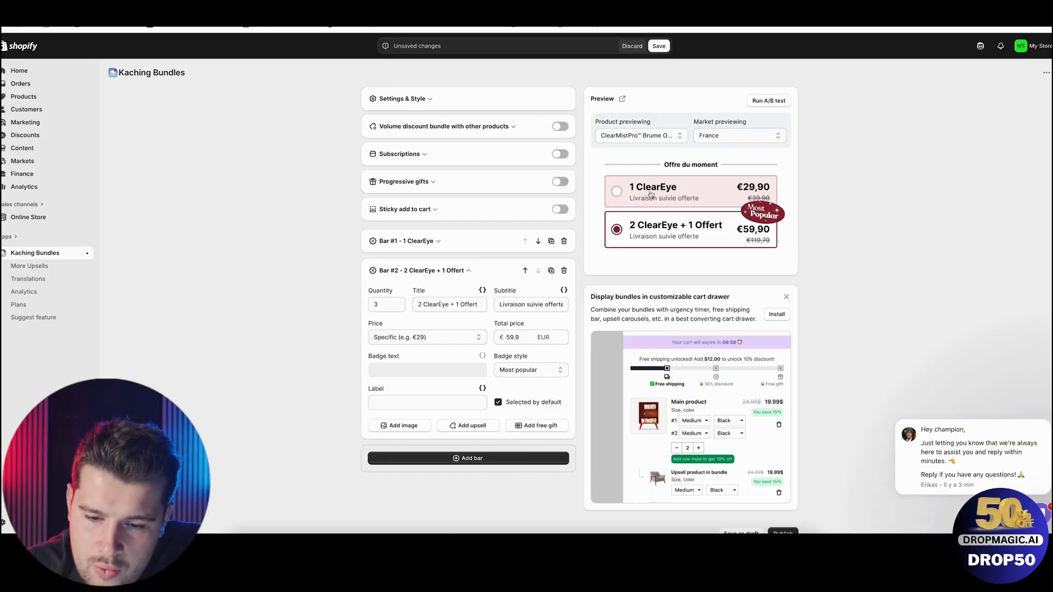
Publish the bundle deal, then preview it on the store's product page and accept the cookie consent.
scroll(639, 247, up, 1)
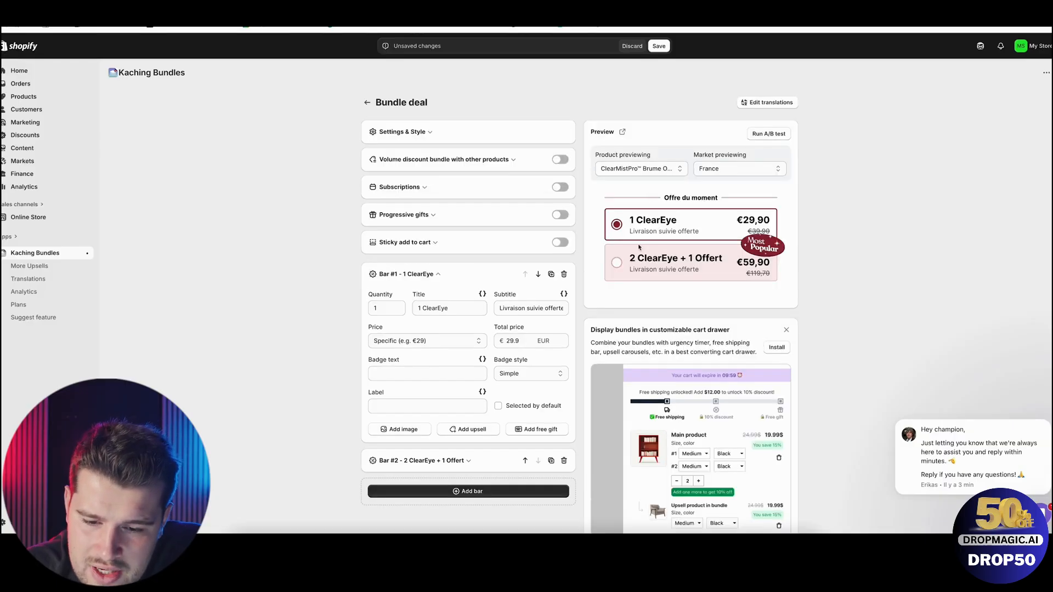
scroll(633, 281, down, 1)
scroll(632, 281, up, 1)
scroll(786, 453, down, 1)
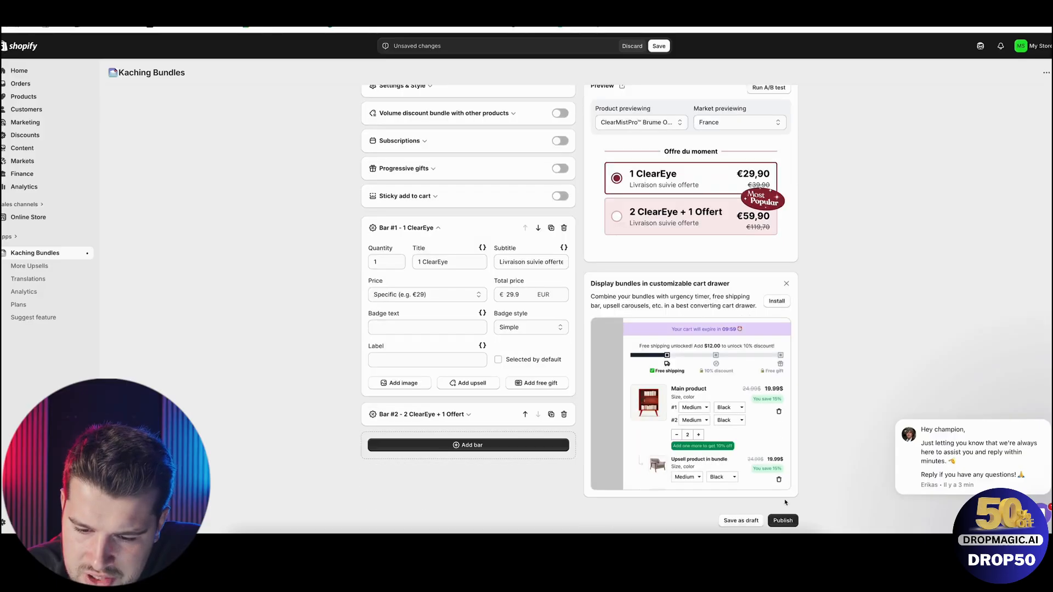
click(783, 521)
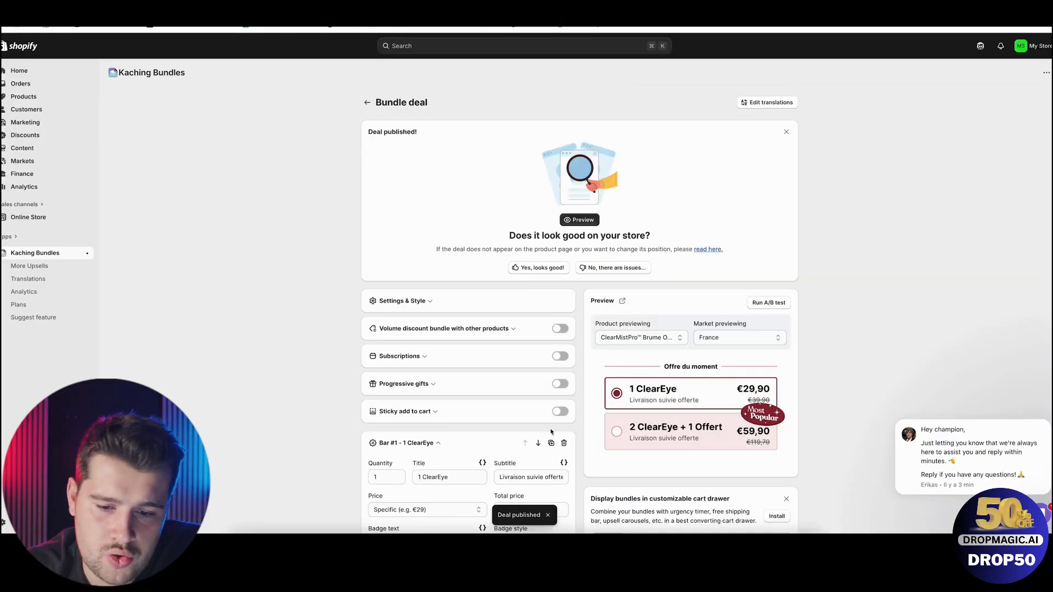
click(583, 220)
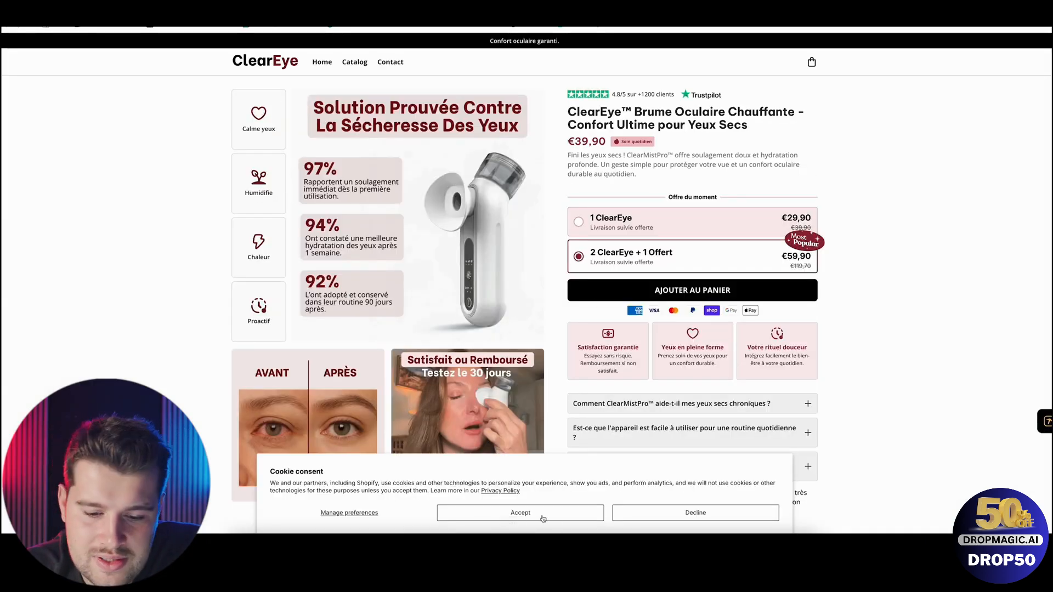
click(542, 514)
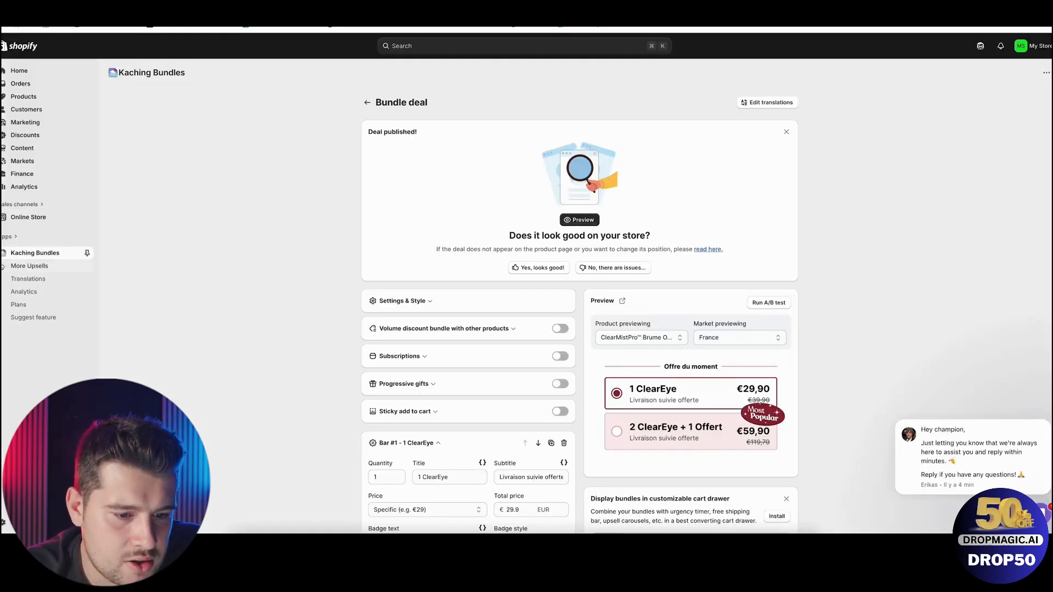
Open the Horizon theme for customization and load the magic-product template from the product templates.
click(29, 218)
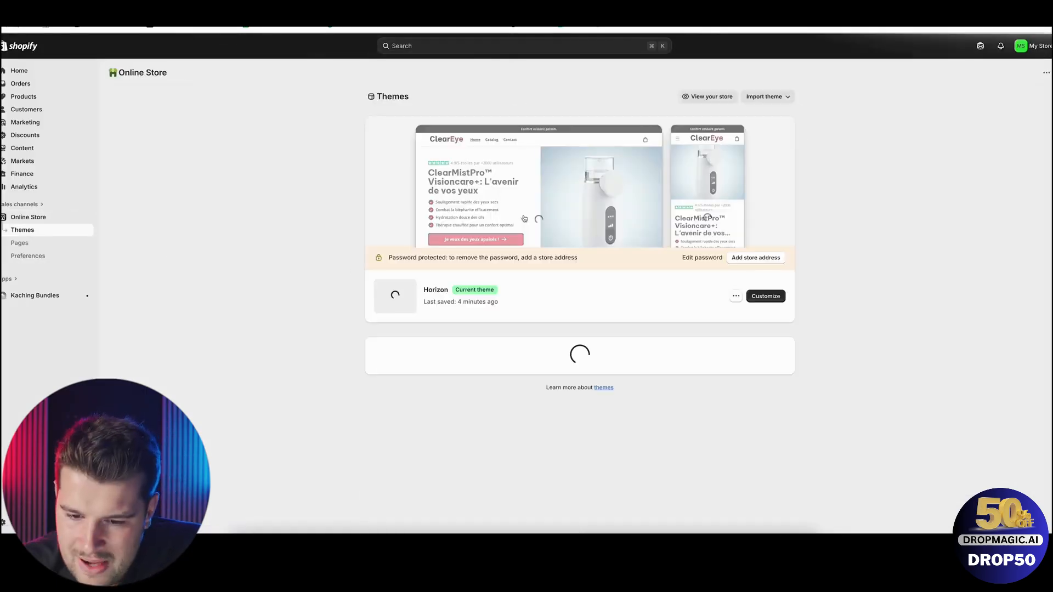
click(763, 296)
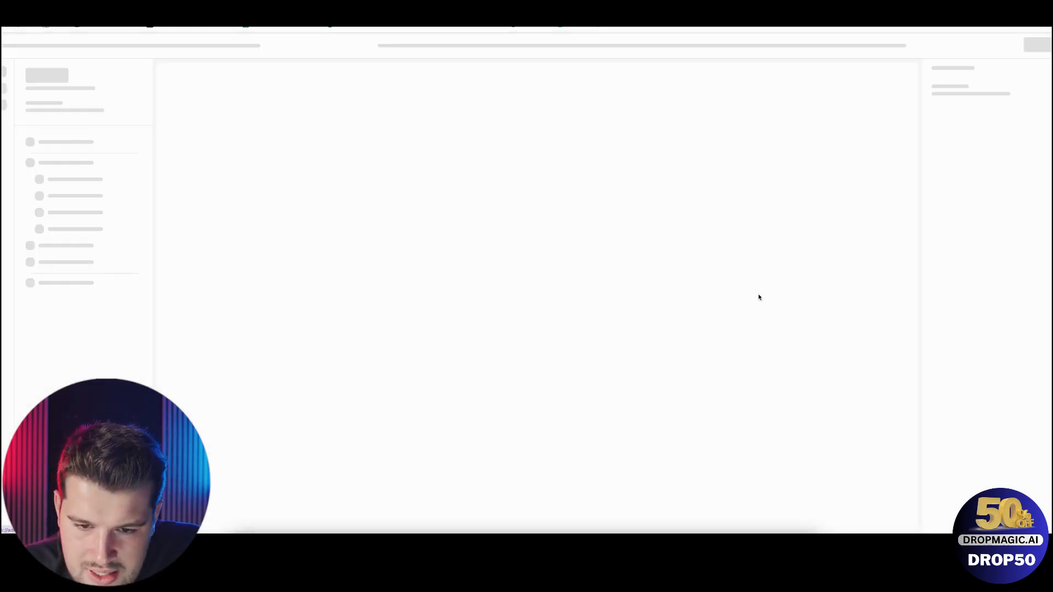
click(528, 47)
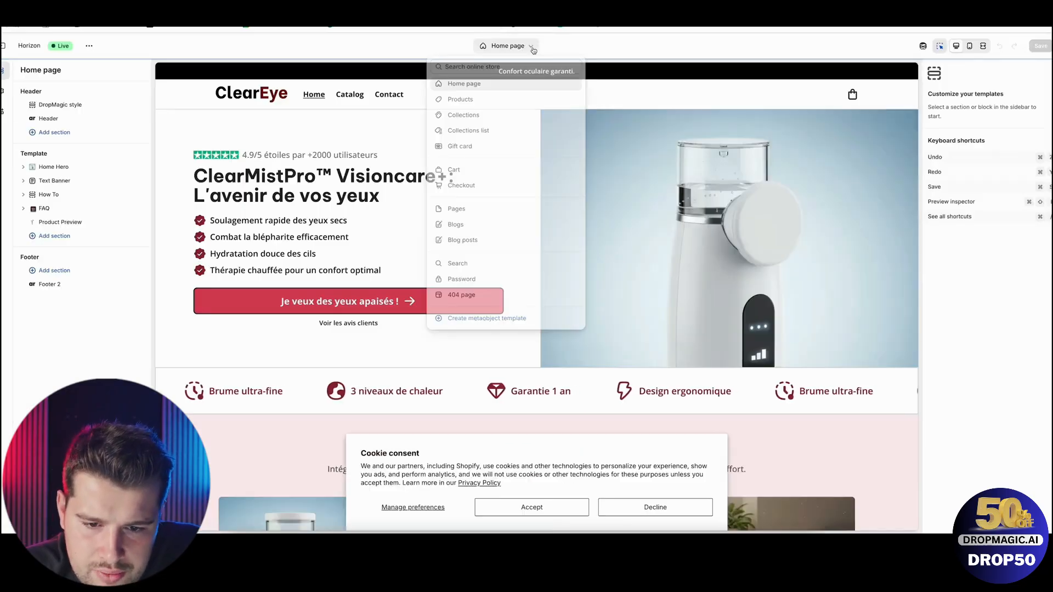
click(460, 99)
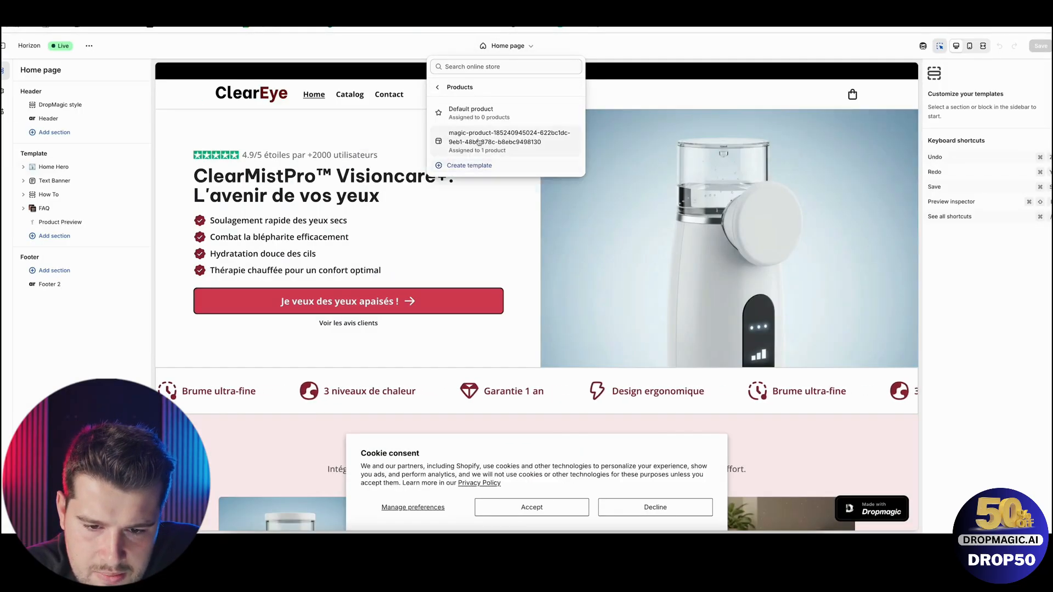
click(479, 142)
scroll(729, 298, down, 1)
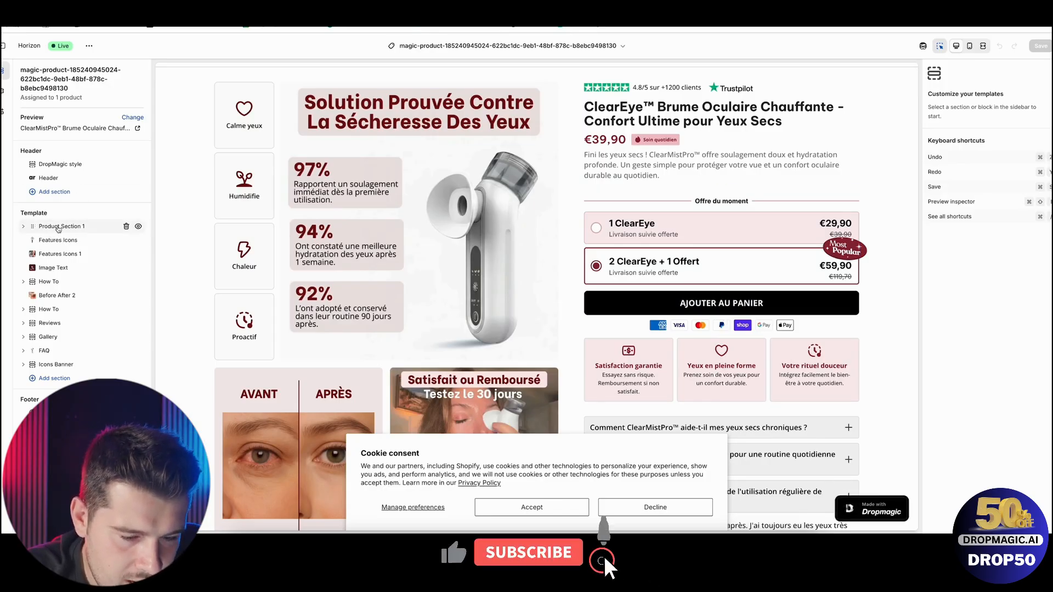
Expand Product Section 1 and bring up the app blocks that can be added to it.
click(58, 226)
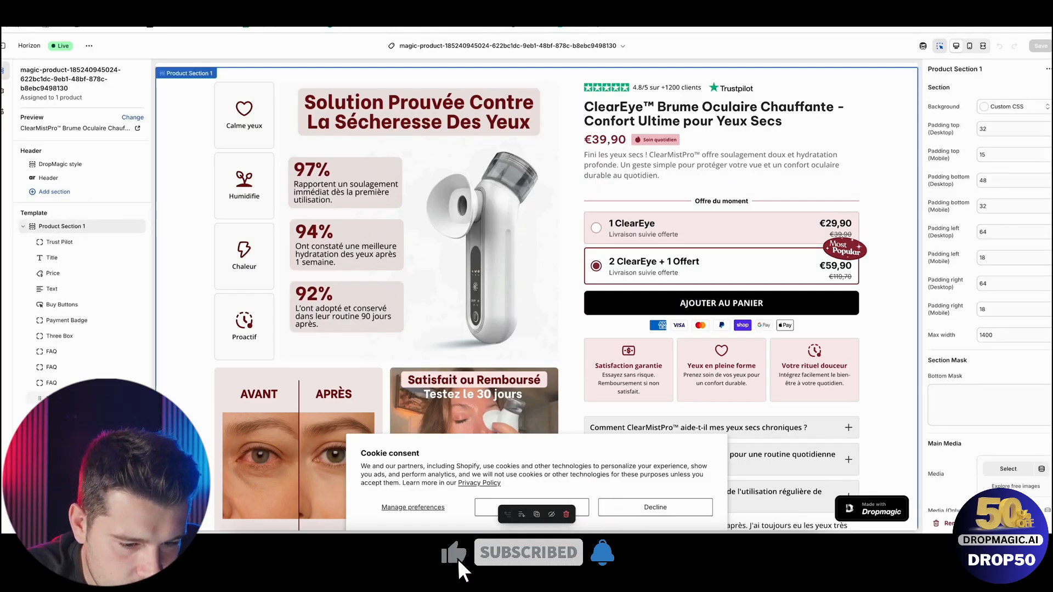
click(88, 390)
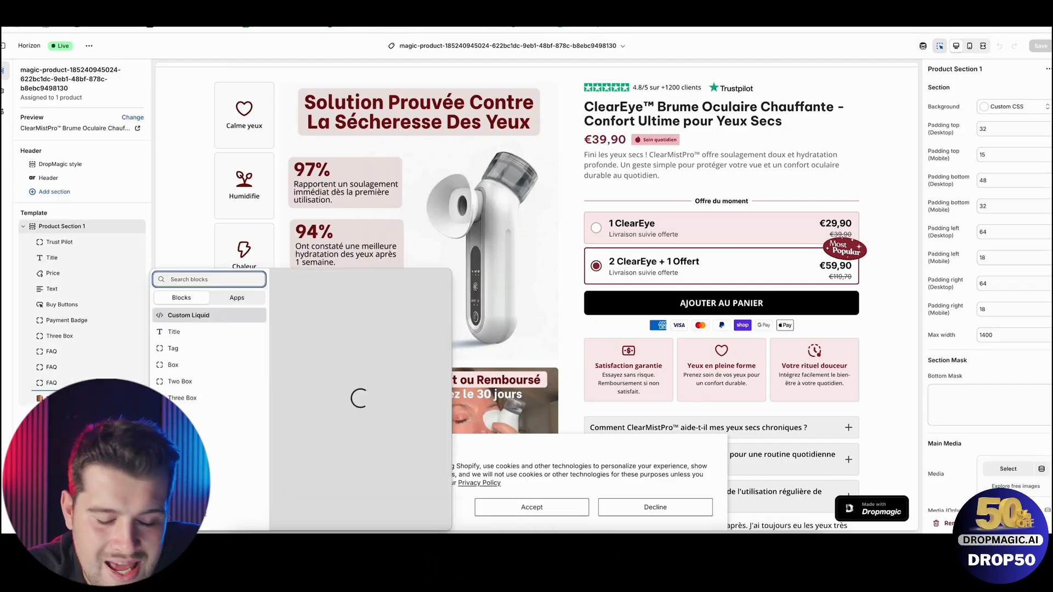
click(237, 297)
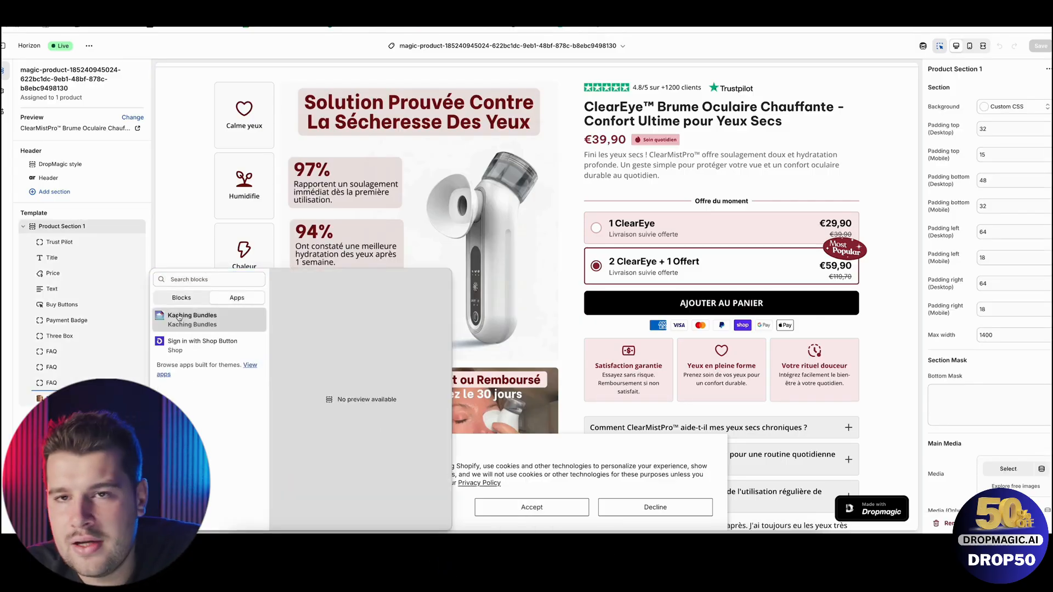